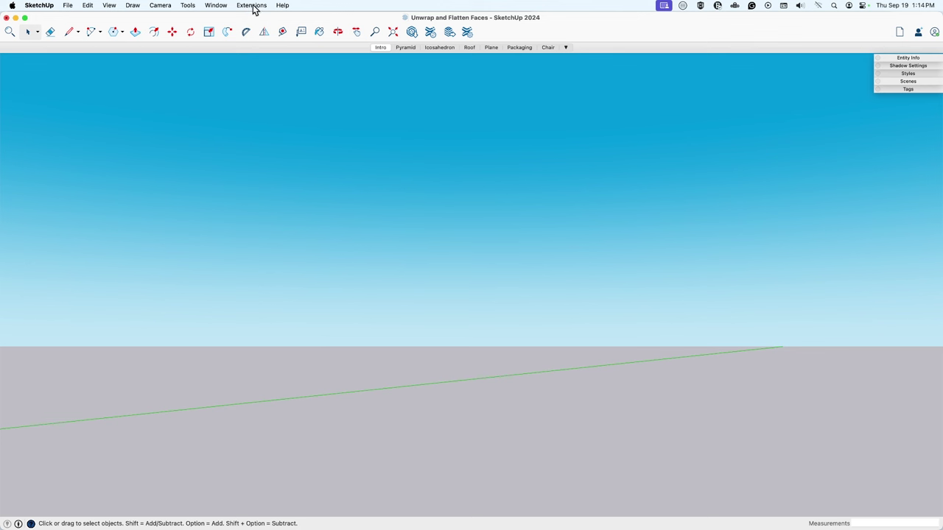
Search the Extension Warehouse for 'unwrap and flatten faces' and open that extension's page.
click(252, 6)
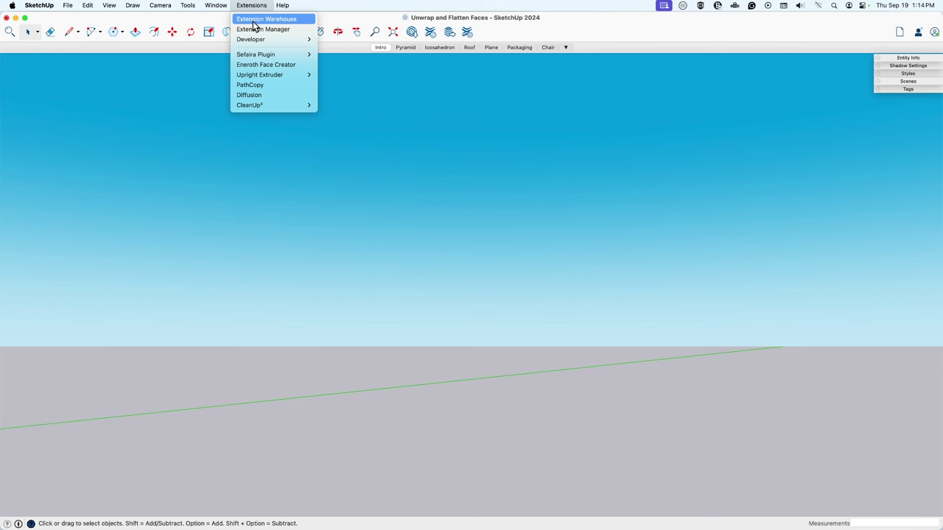
click(425, 115)
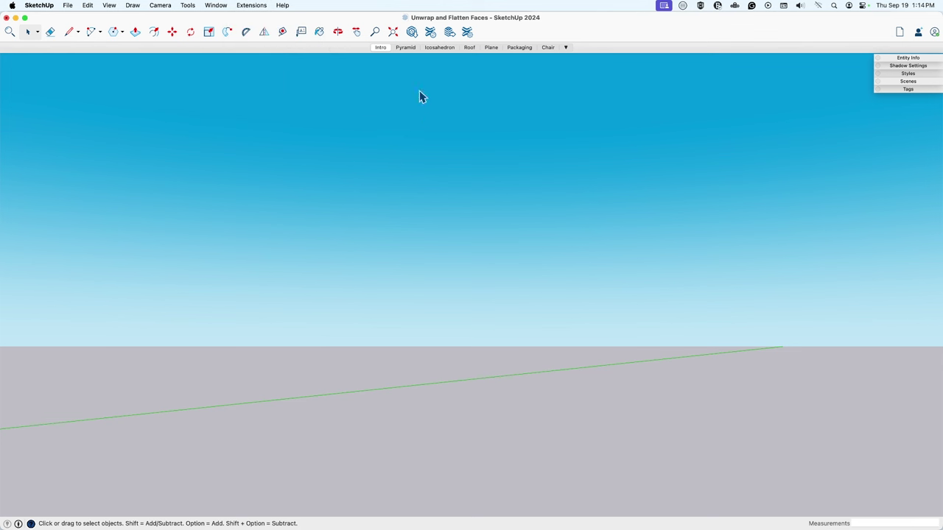
click(430, 32)
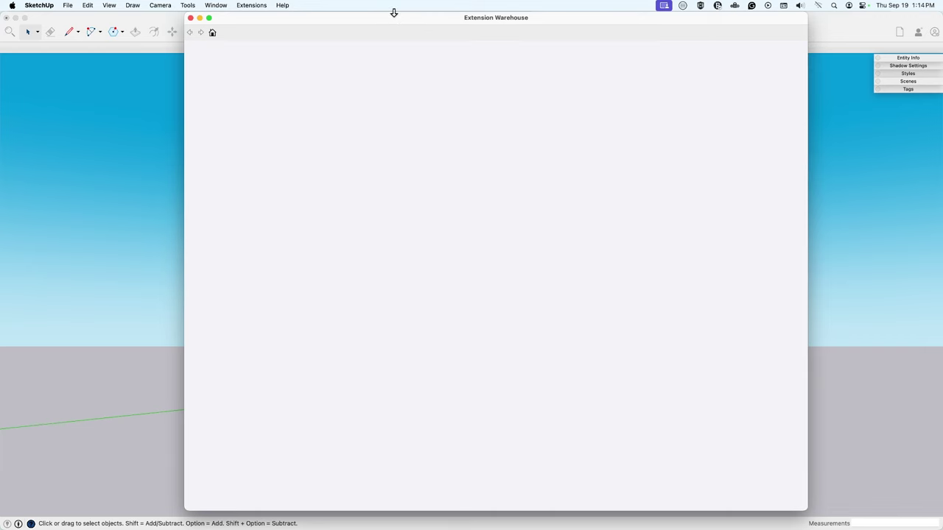
drag(393, 12, 388, 59)
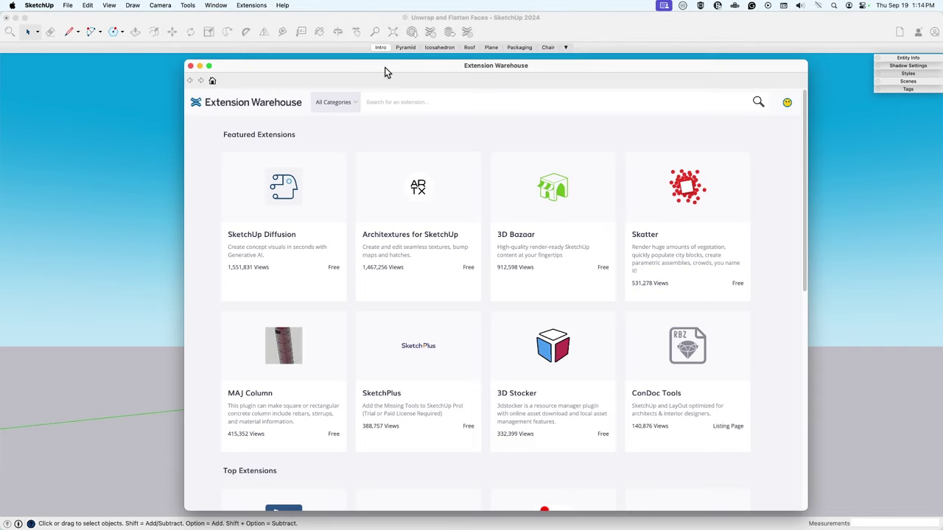
click(398, 103)
text(unwrap an)
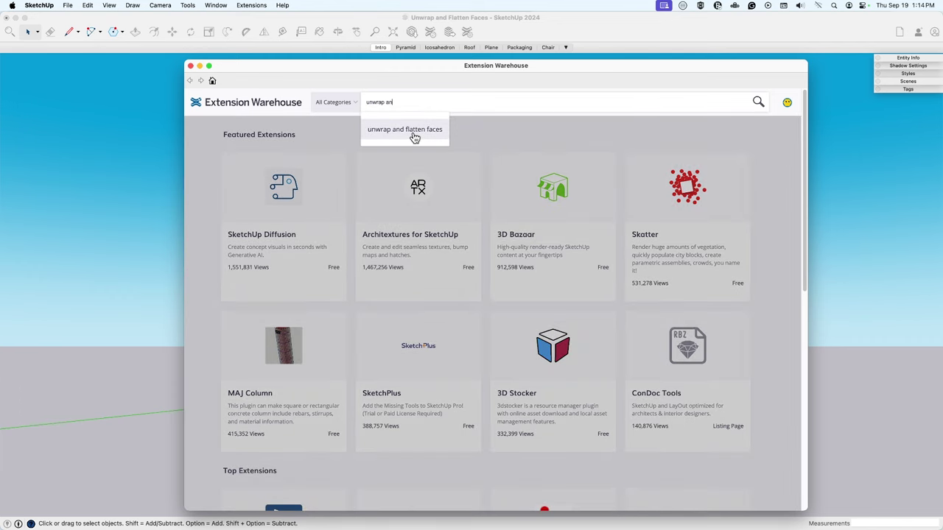
click(413, 137)
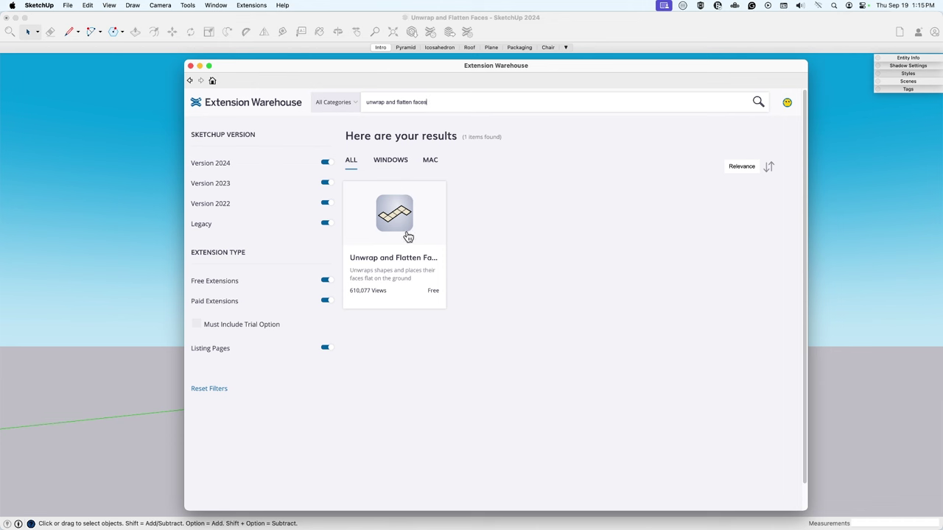
click(401, 223)
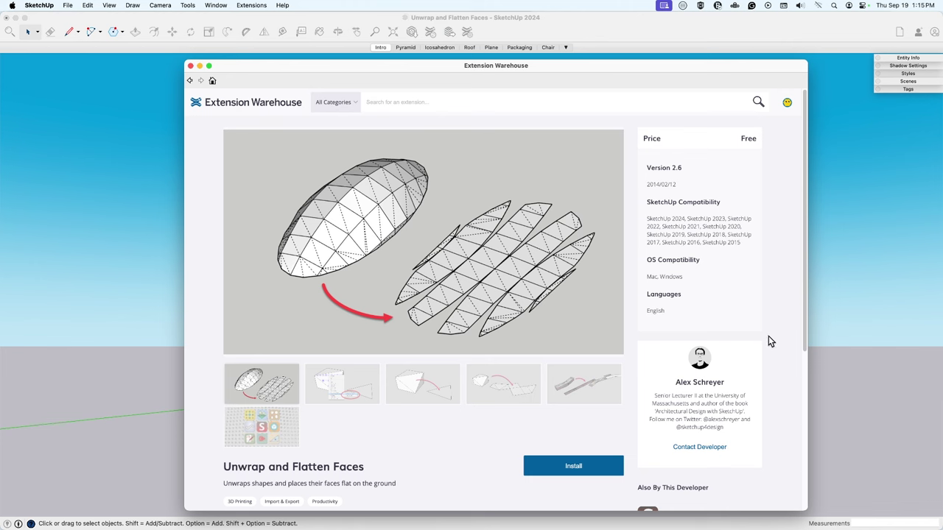
Read through the Unwrap and Flatten Faces extension page, highlighting its contribution note.
scroll(765, 336, down, 3)
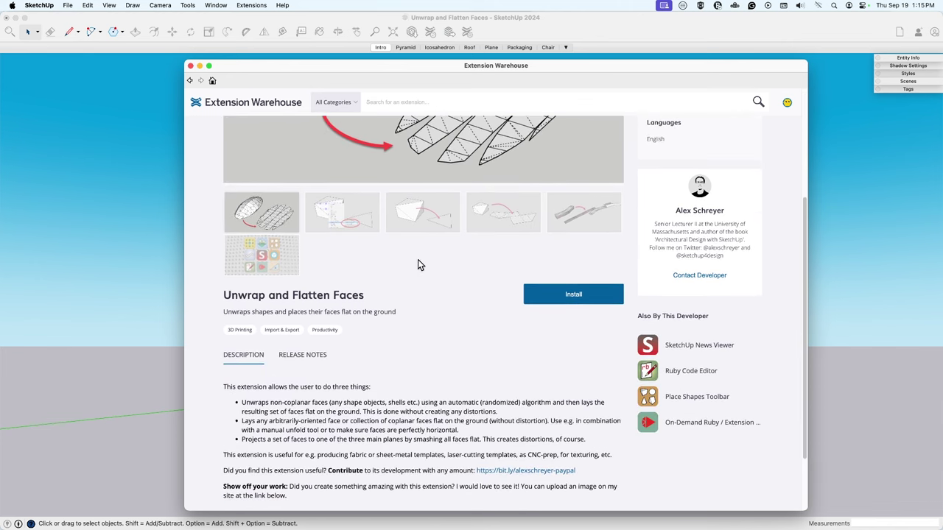
scroll(427, 263, down, 2)
scroll(407, 312, up, 7)
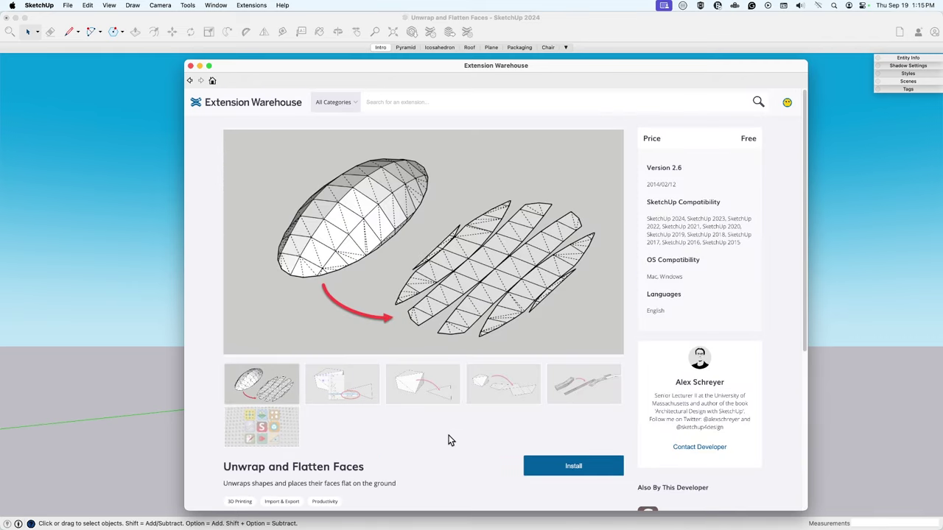
scroll(452, 441, down, 7)
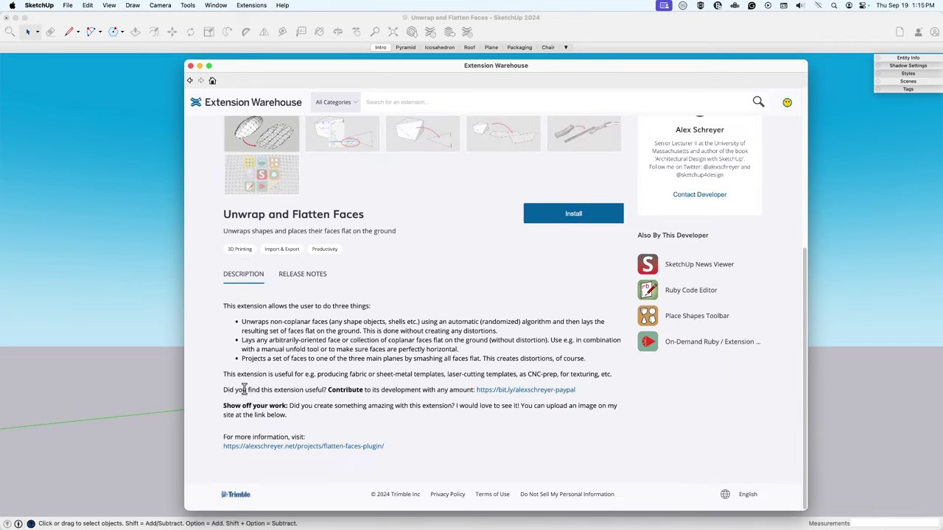
drag(326, 390, 612, 389)
Close the Extension Warehouse and show the Pyramid scene.
click(612, 389)
click(190, 66)
click(405, 48)
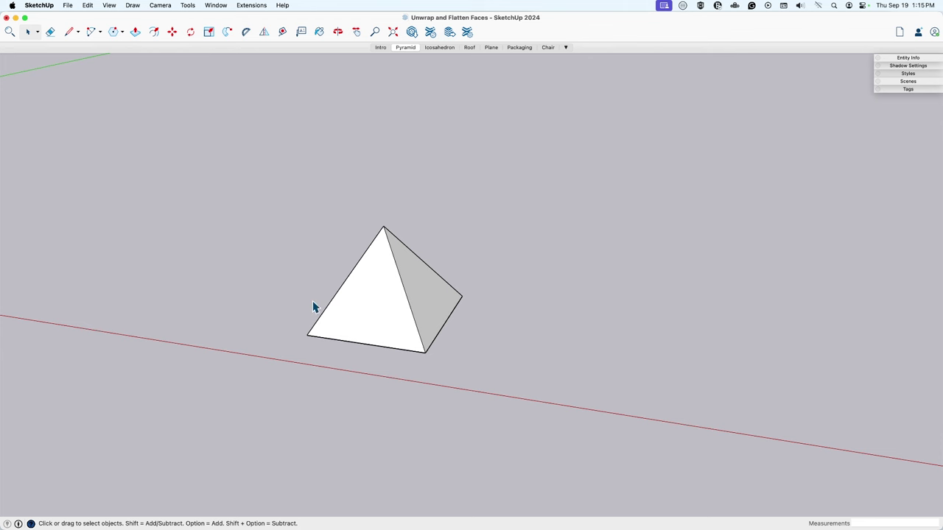
click(187, 6)
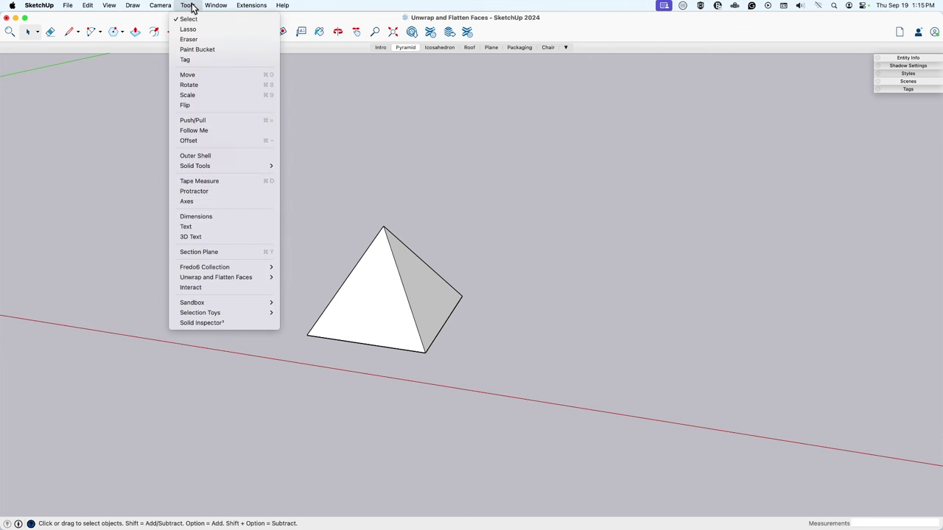
click(298, 224)
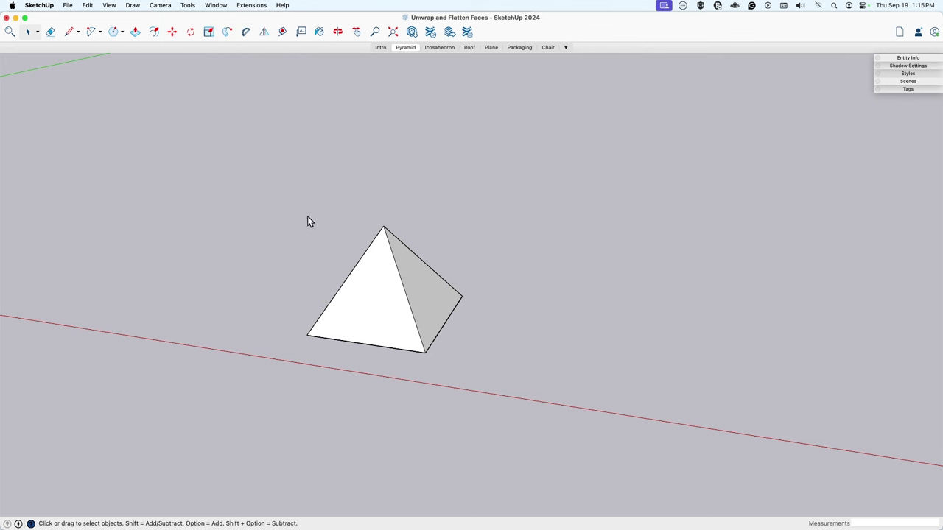
drag(242, 181, 538, 416)
right_click(361, 303)
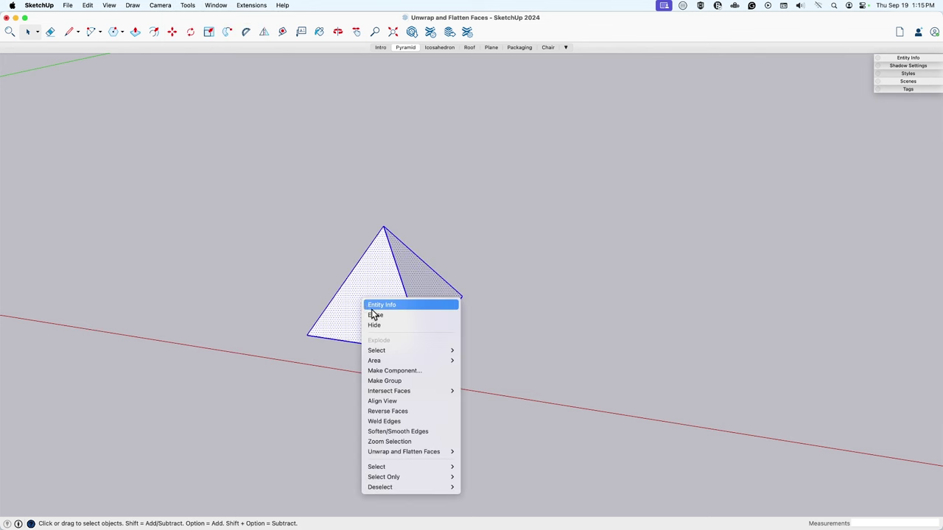
mouse_move(446, 453)
click(507, 455)
click(282, 274)
click(246, 388)
click(532, 309)
key(space)
middle_drag(545, 290, 493, 201)
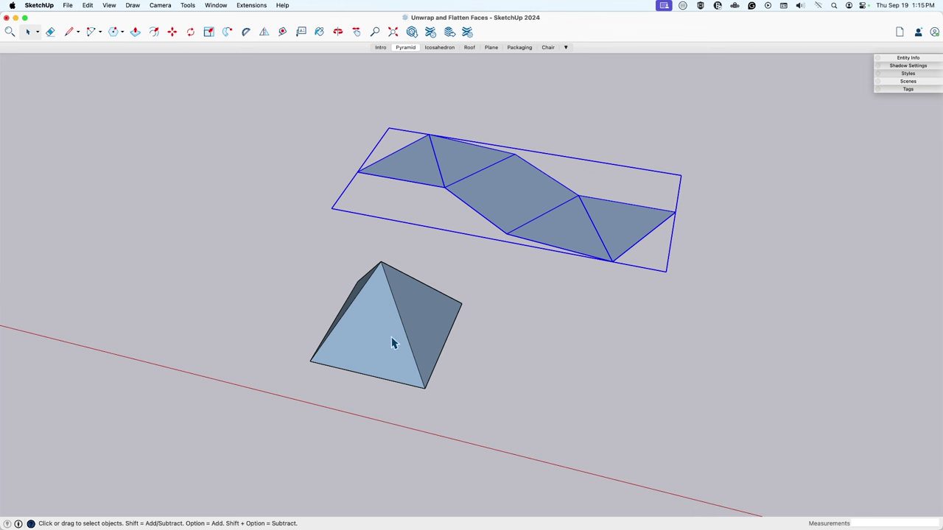
key(super+z)
key(super+z)
middle_drag(411, 420, 368, 216)
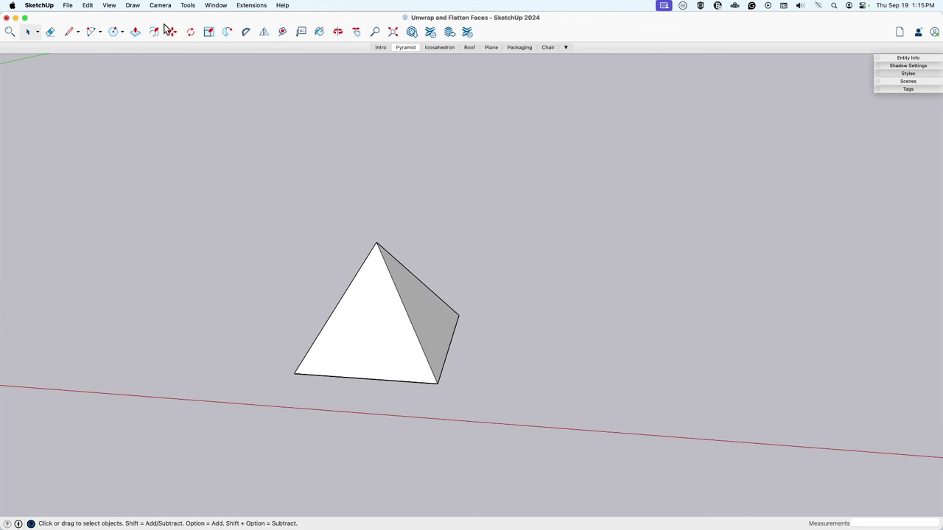
In Unwrap and Flatten Faces settings, keep Z_AXIS and Colorize yes, and set Iterations to 1000.
click(188, 6)
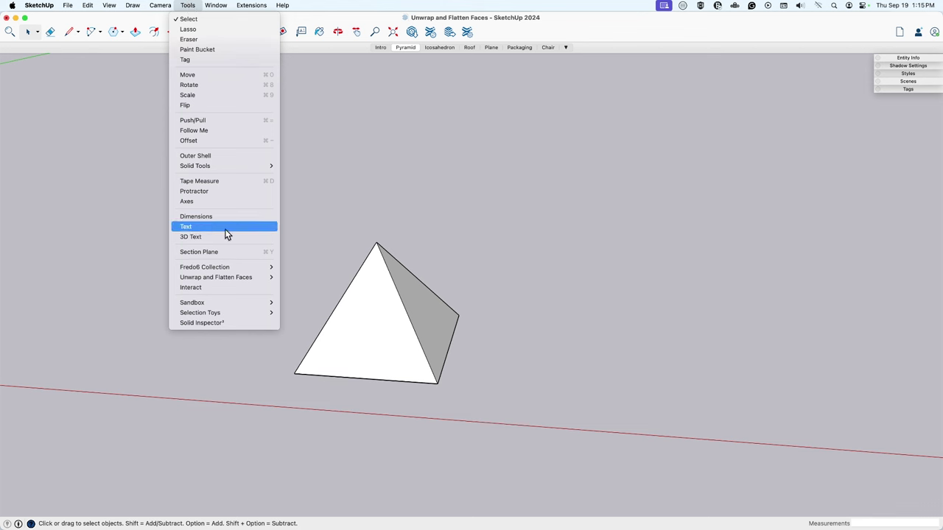
mouse_move(247, 277)
click(313, 298)
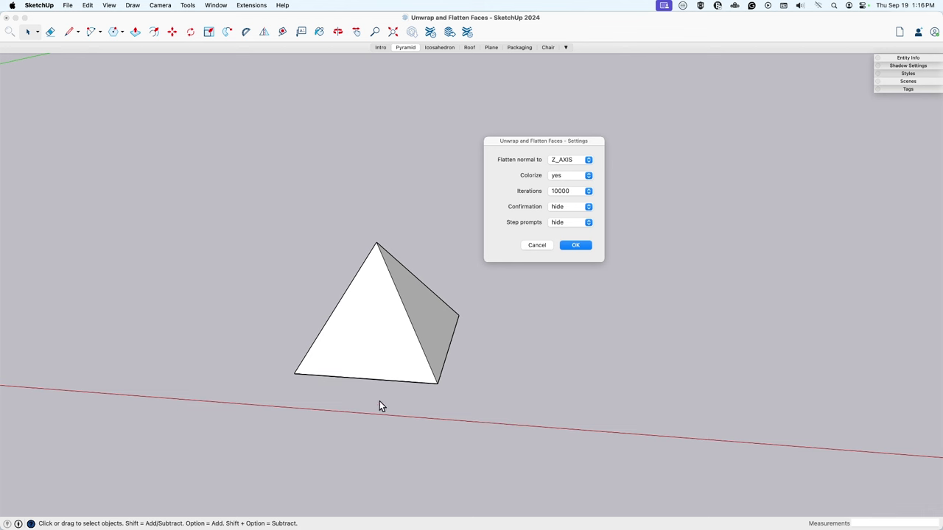
click(579, 161)
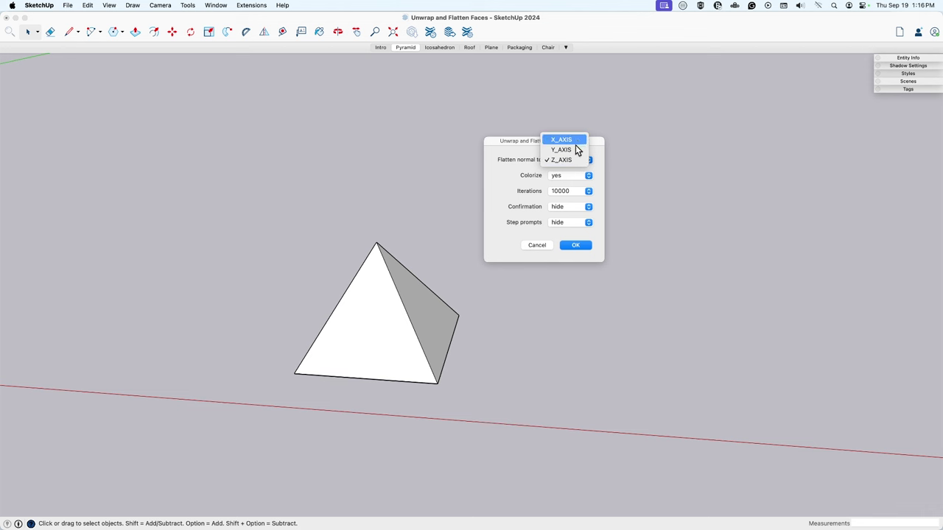
click(506, 173)
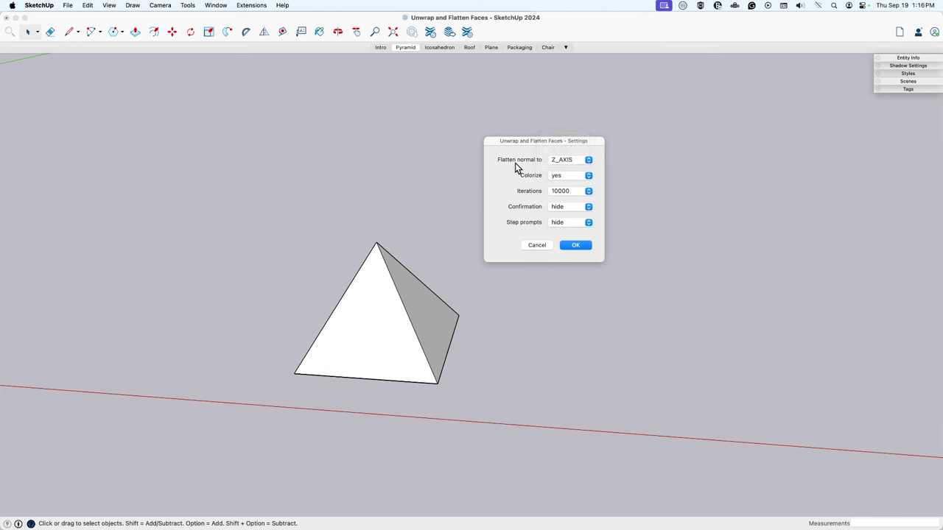
click(569, 175)
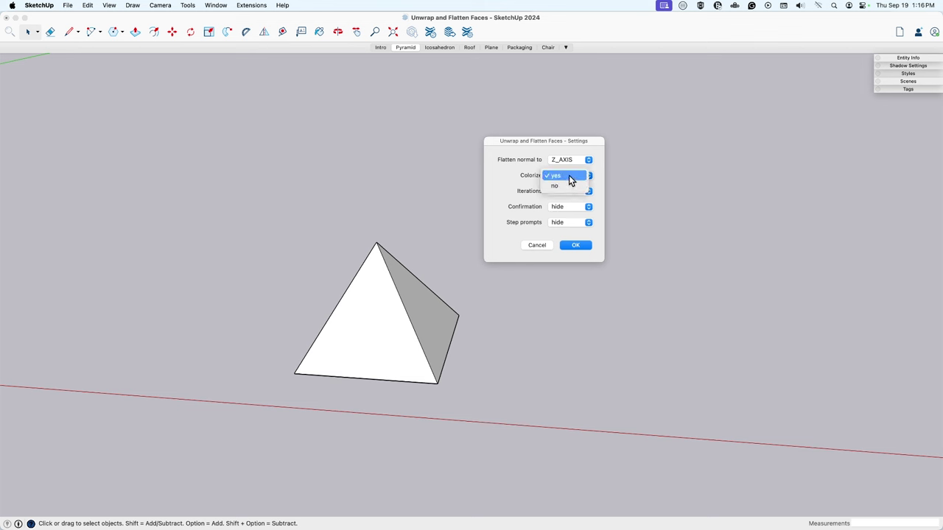
click(515, 175)
click(576, 192)
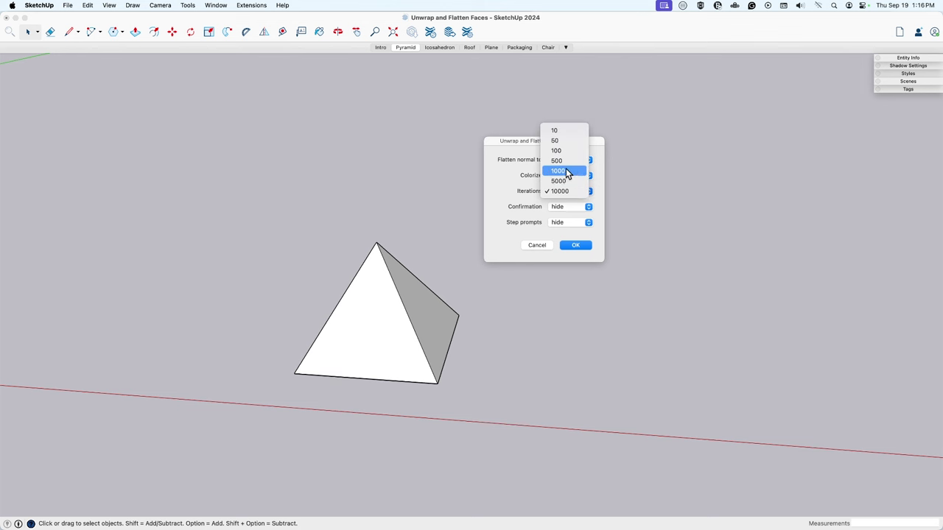
click(571, 172)
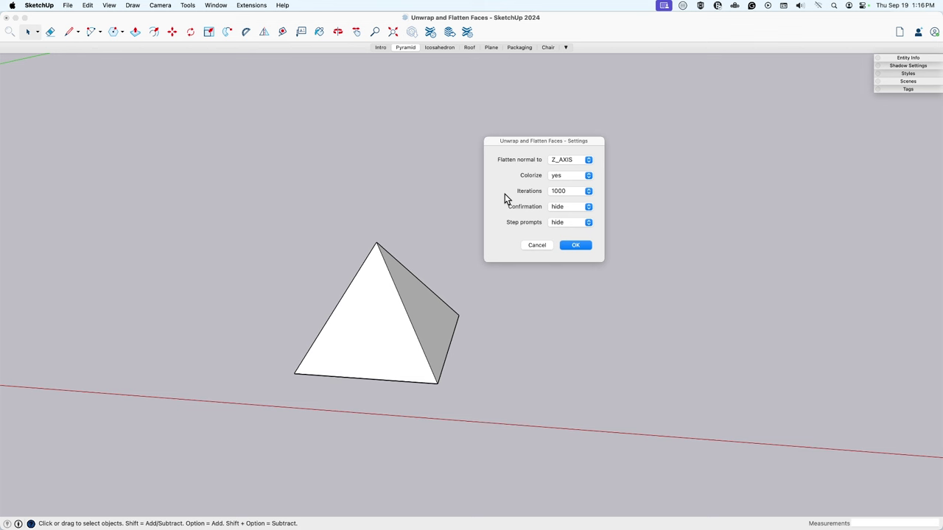
click(577, 246)
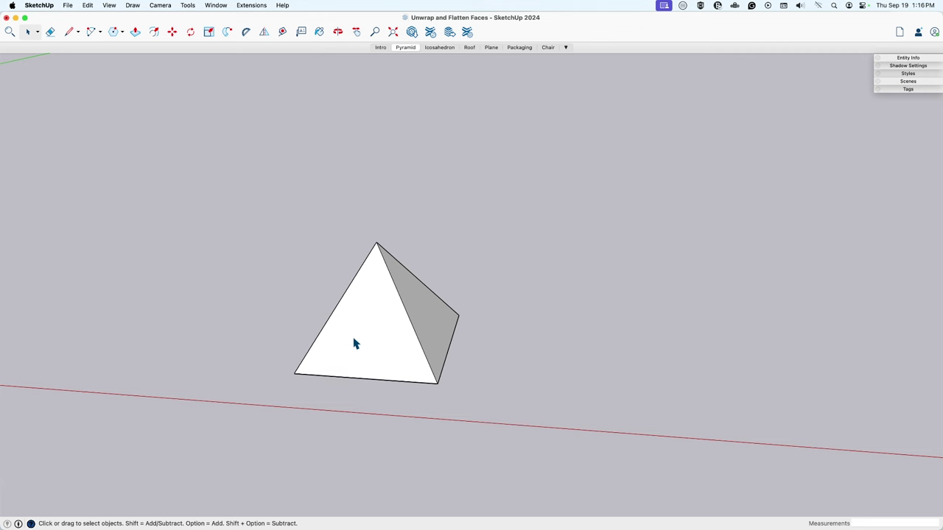
Open the Icosahedron scene and delete the old flattened net.
click(437, 47)
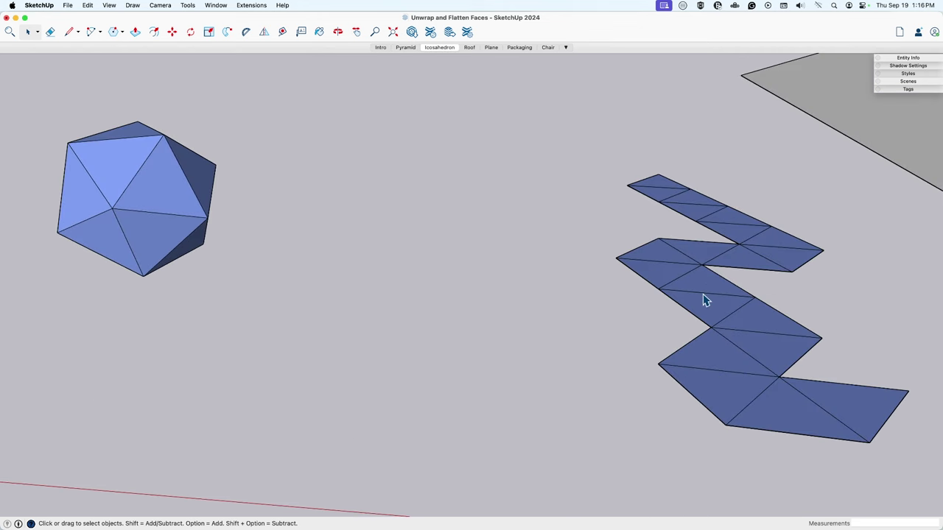
click(700, 297)
key(Delete)
Paint all the blue icosahedron faces white with the default material.
click(138, 184)
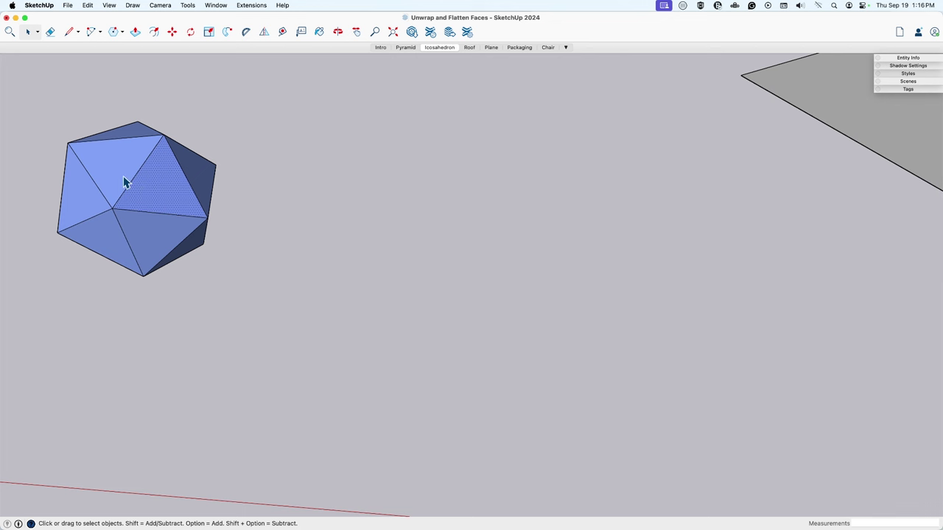
key(b)
click(72, 73)
drag(143, 25, 307, 88)
click(135, 158)
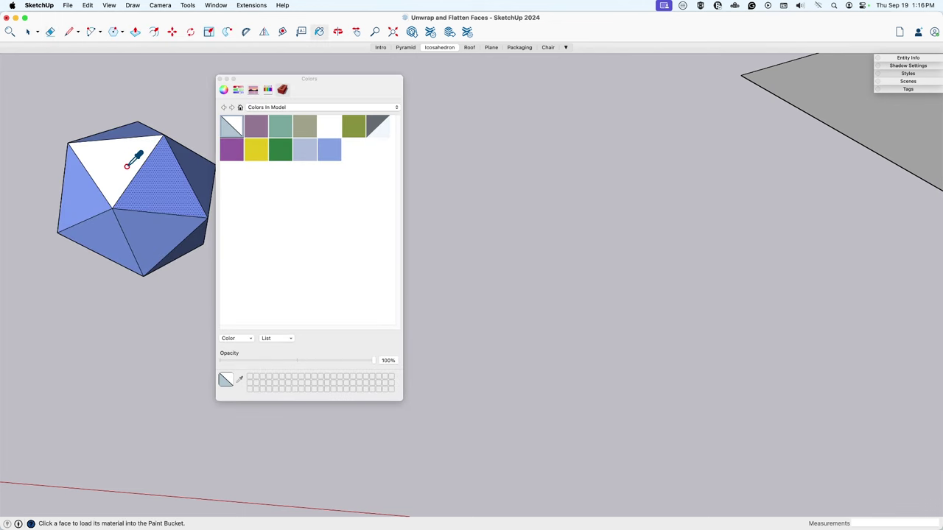
click(154, 175)
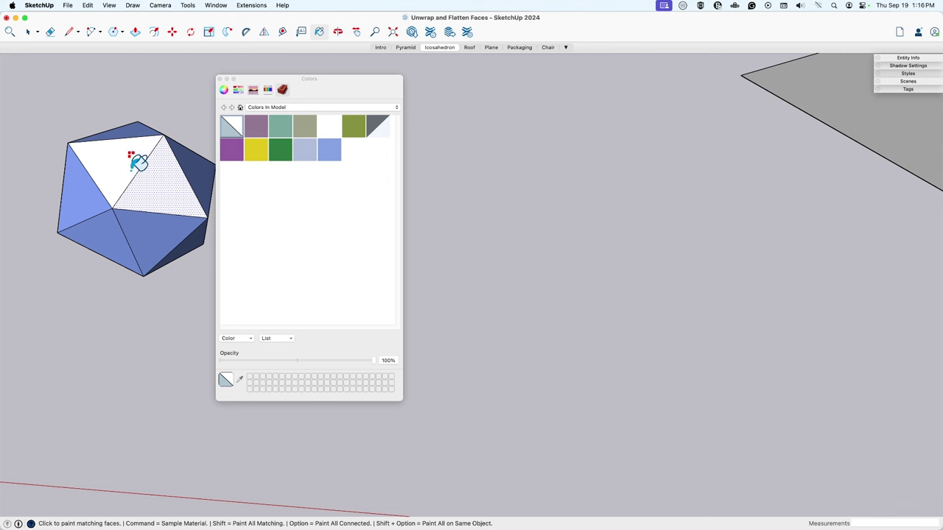
shift+click(130, 226)
Move the whole icosahedron to the centre of the view and deselect it.
key(space)
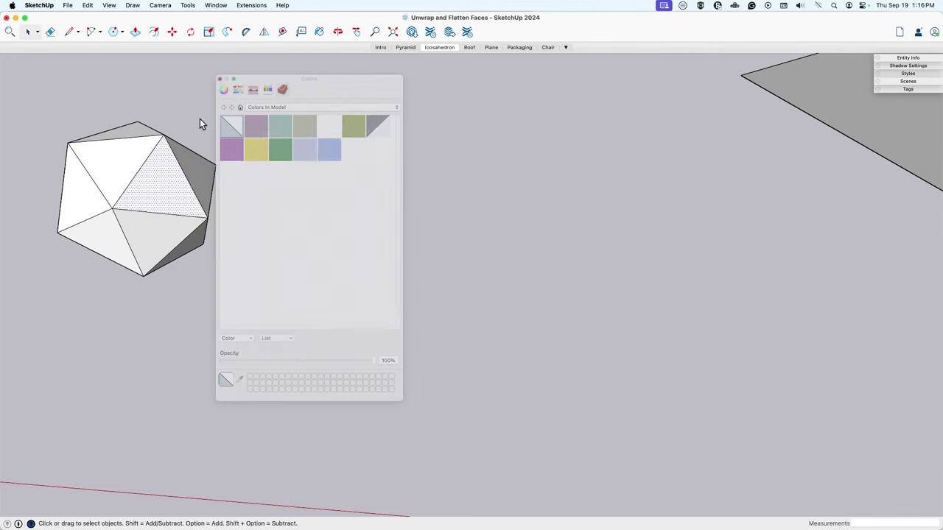
triple_click(151, 202)
key(m)
click(170, 313)
click(545, 461)
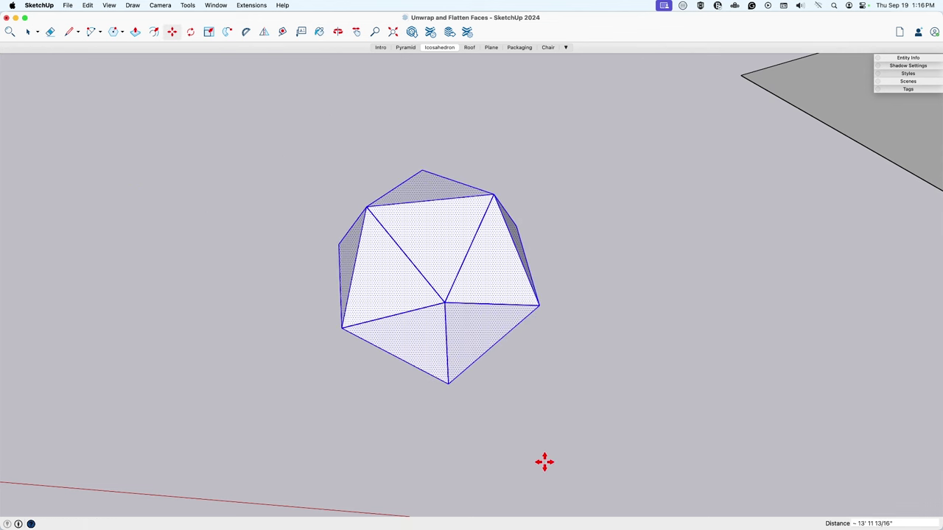
key(space)
click(511, 373)
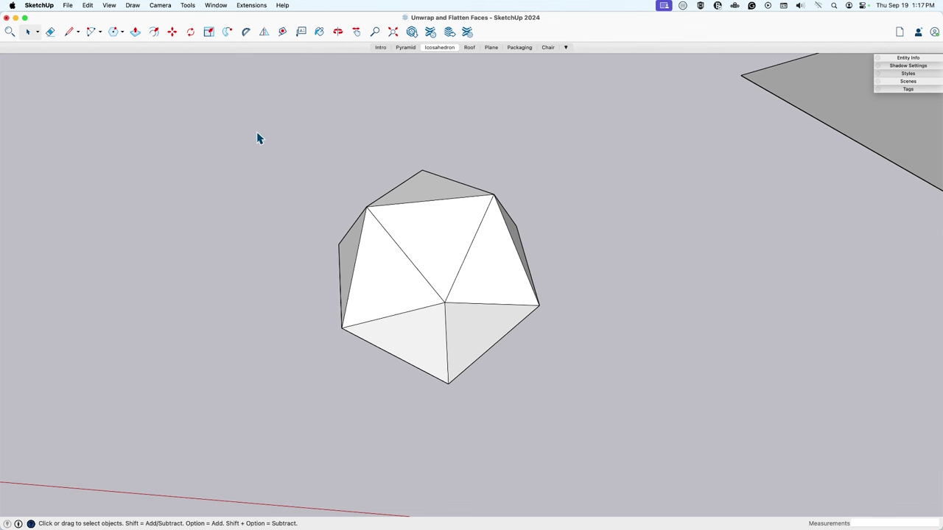
Try unwrapping the whole icosahedron at once, then undo it.
drag(258, 134, 745, 487)
right_click(415, 255)
mouse_move(479, 426)
click(534, 426)
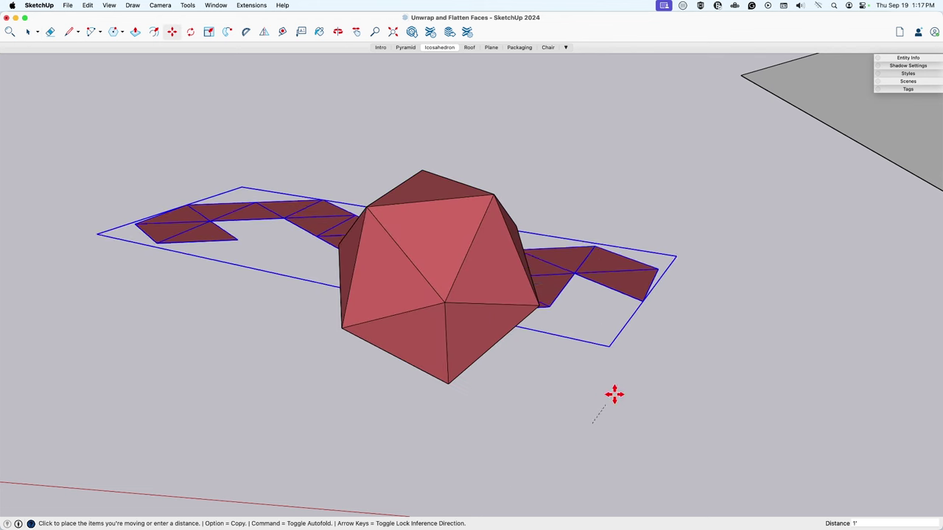
middle_drag(717, 290, 543, 307)
key(space)
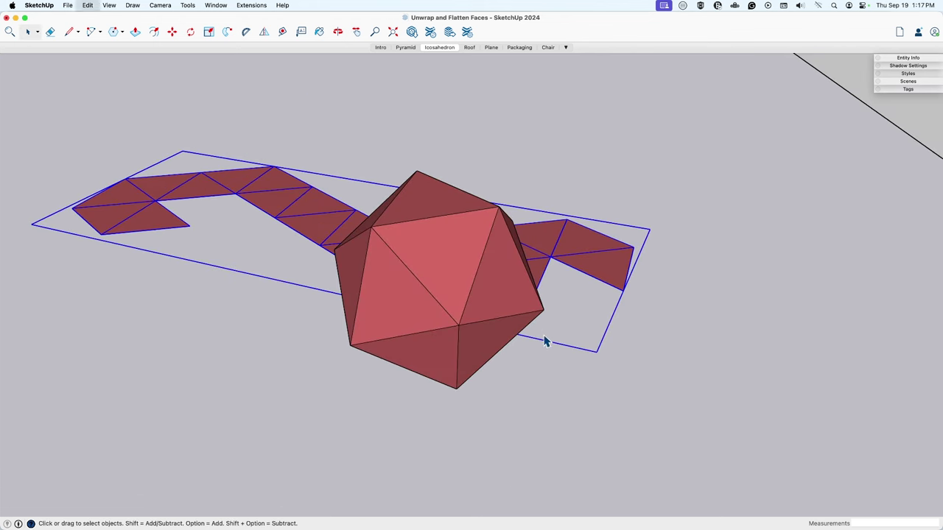
key(super+z)
middle_drag(609, 247, 572, 252)
Unwrap the icosahedron's middle band into a flat strip placed to the left.
drag(342, 299, 363, 291)
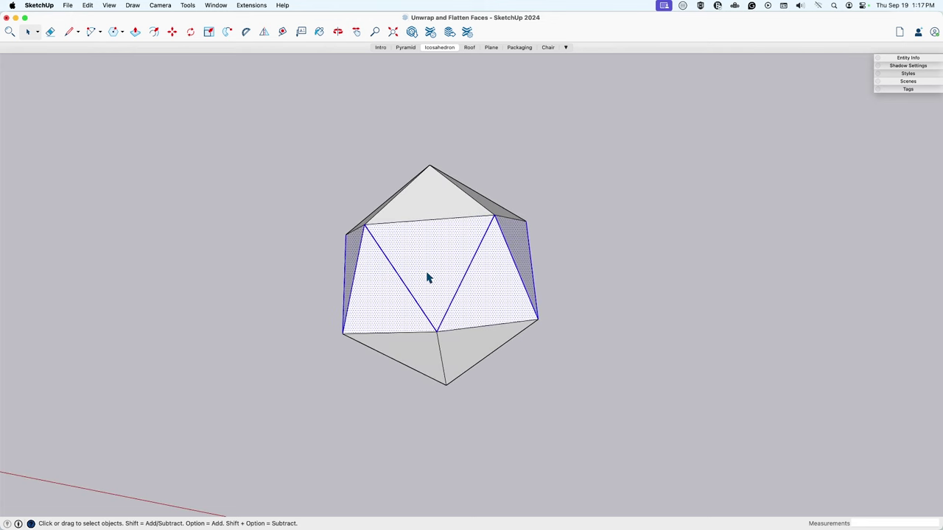
key(m)
right_click(381, 292)
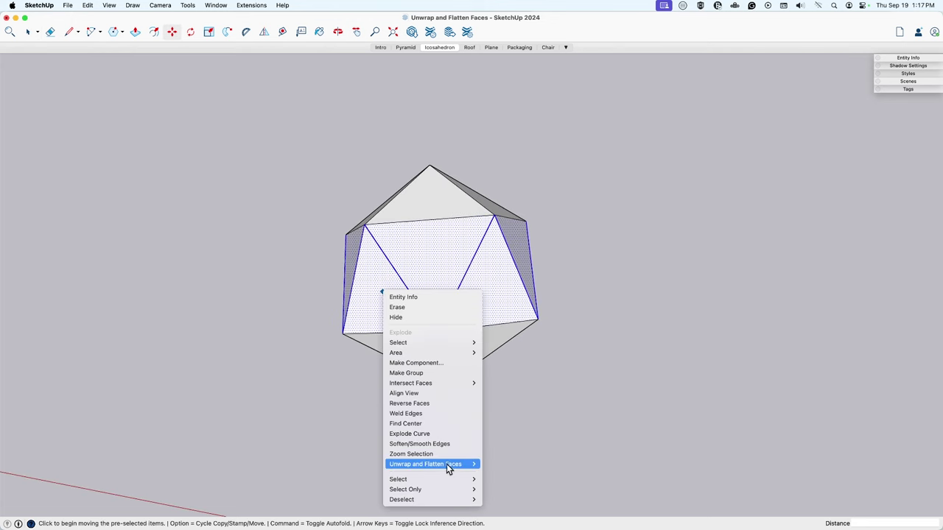
mouse_move(450, 469)
click(521, 464)
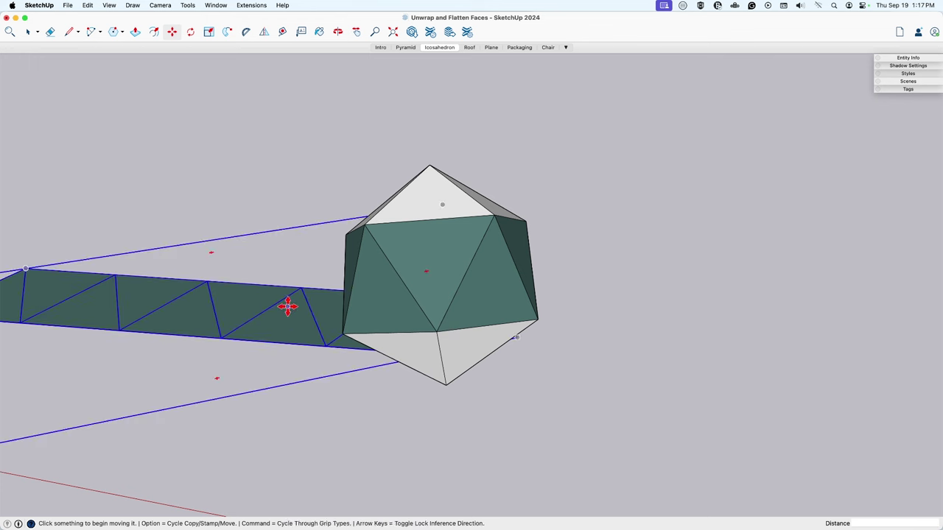
click(289, 306)
key(space)
Unwrap the top faces into a flat piece placed at the upper left.
click(442, 190)
right_click(446, 195)
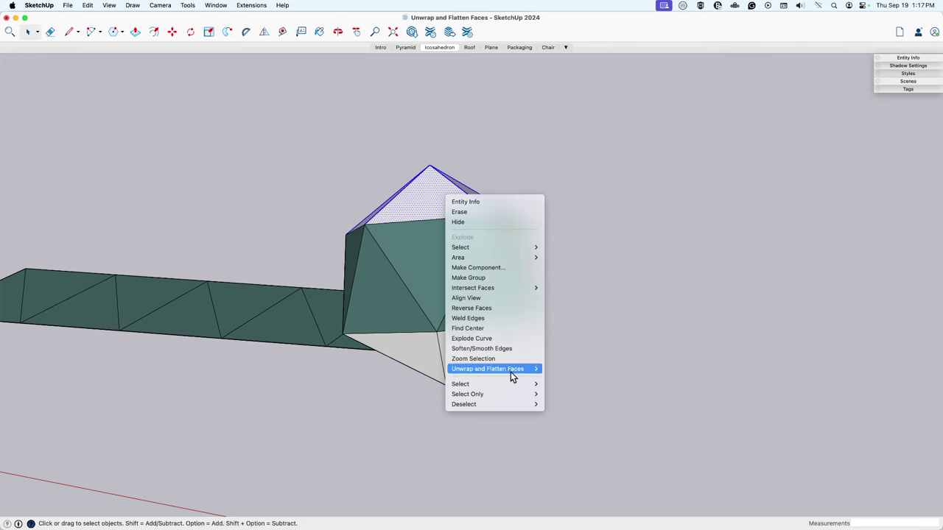
mouse_move(514, 371)
click(574, 380)
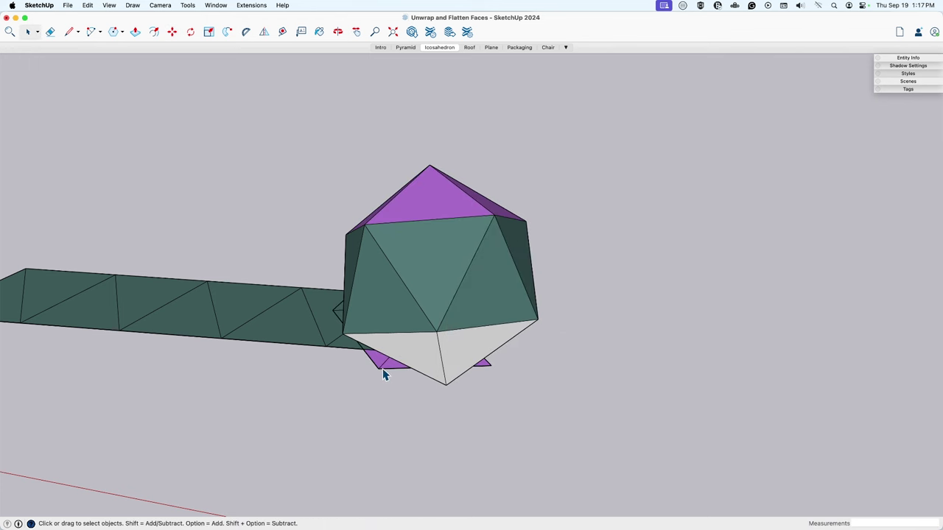
click(240, 280)
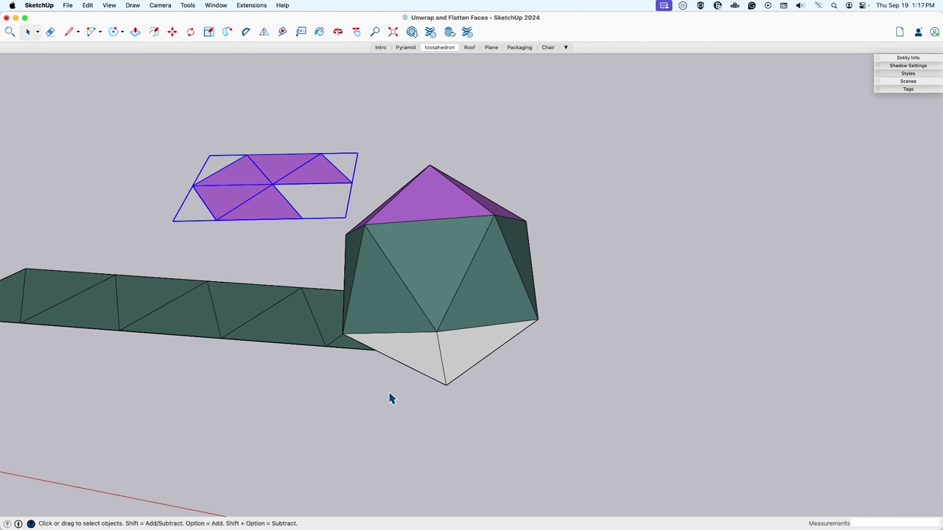
Unwrap the bottom faces into a flat piece placed to the right.
drag(454, 388, 403, 386)
right_click(451, 378)
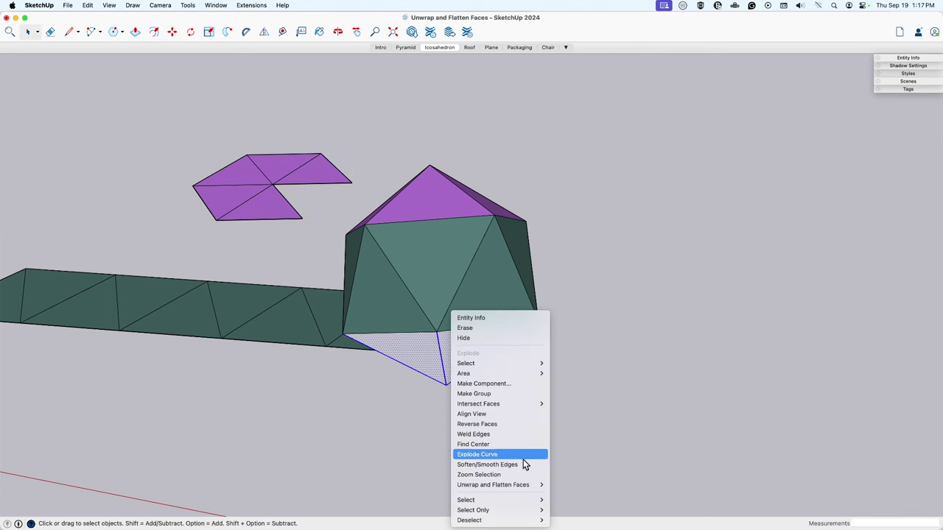
click(567, 484)
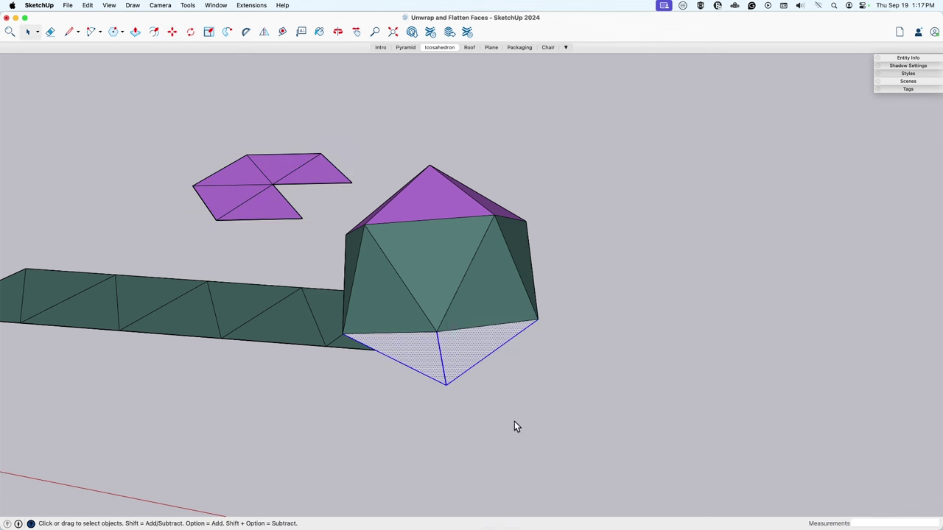
key(m)
click(500, 447)
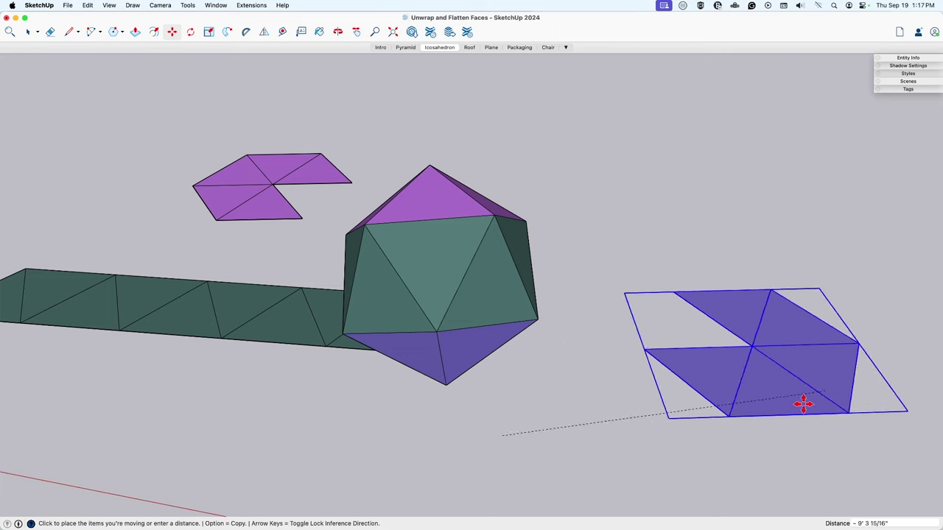
click(755, 427)
Move the icosahedron up and to the right, then deselect it.
scroll(465, 315, down, 3)
click(465, 307)
click(585, 219)
key(space)
click(526, 412)
Check the purple, blue and green nets by selecting each in turn.
scroll(434, 332, up, 1)
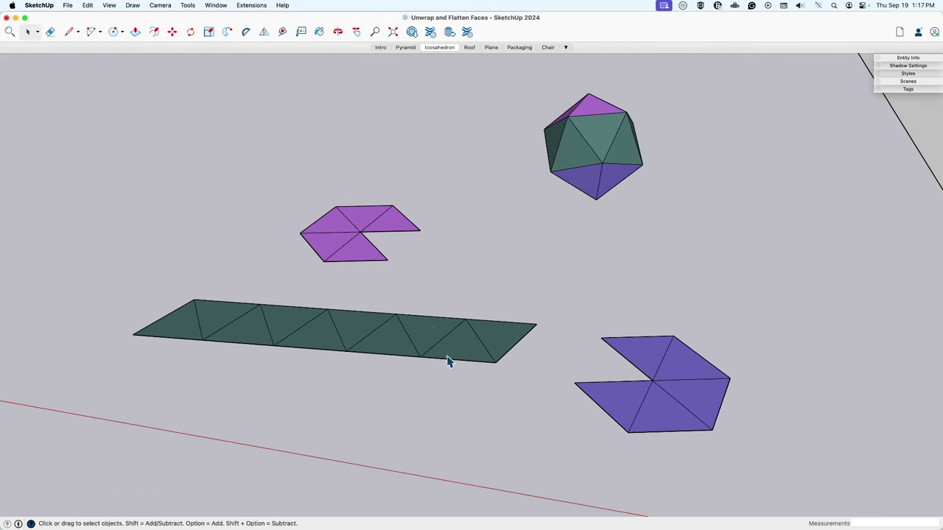
click(371, 223)
click(698, 414)
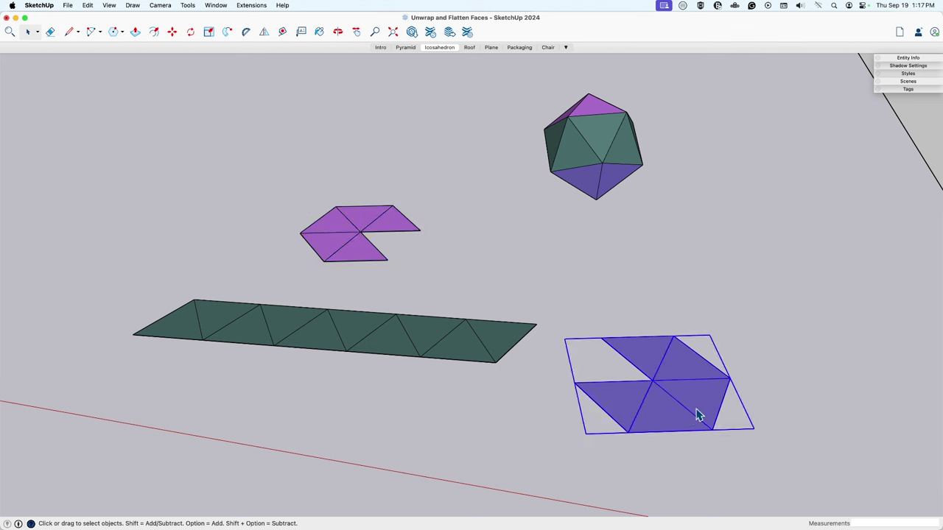
click(368, 342)
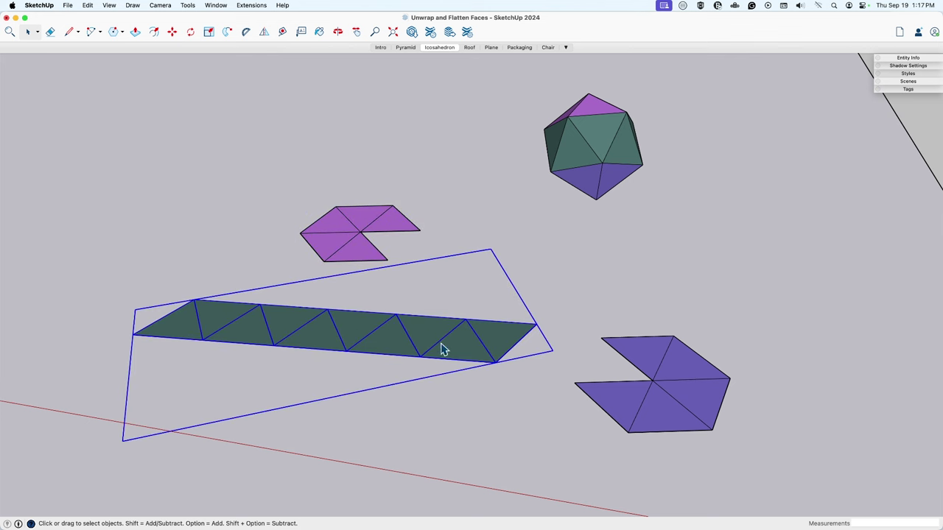
click(436, 412)
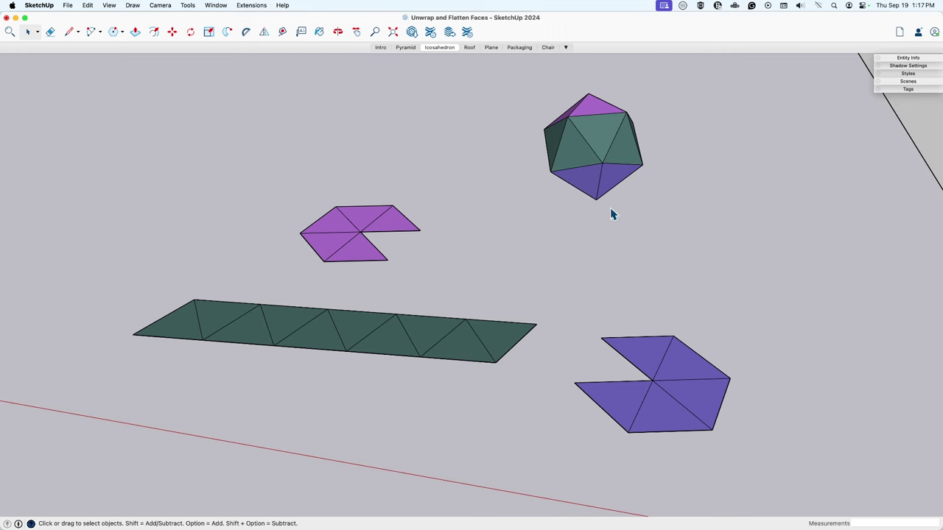
Open the Roof scene and zoom to frame the roof.
click(469, 47)
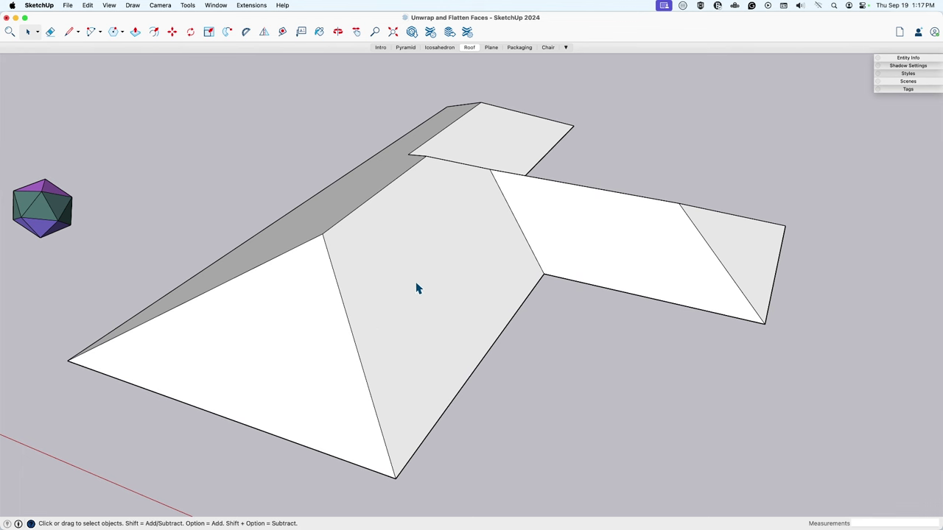
scroll(410, 253, down, 3)
scroll(410, 253, up, 3)
scroll(402, 254, down, 1)
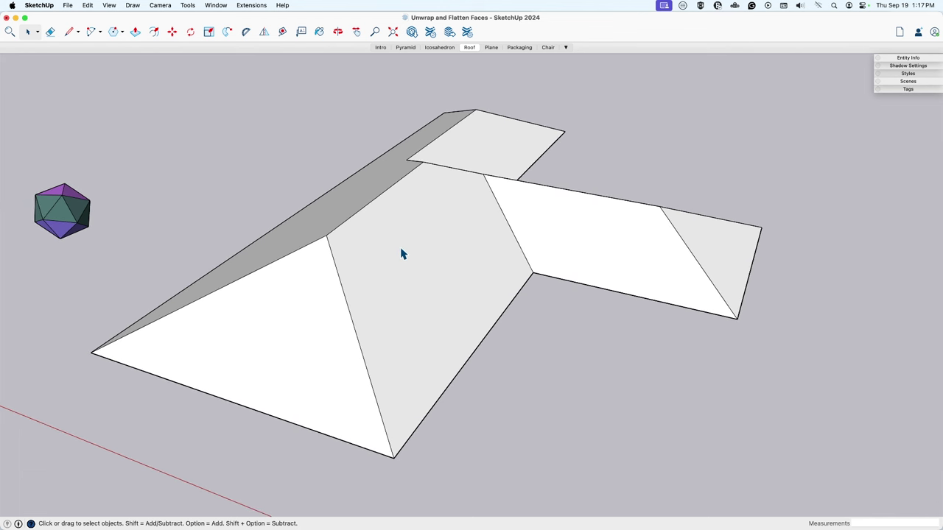
Unwrap and flatten all the roof's faces, placing the net beside the roof.
triple_click(396, 235)
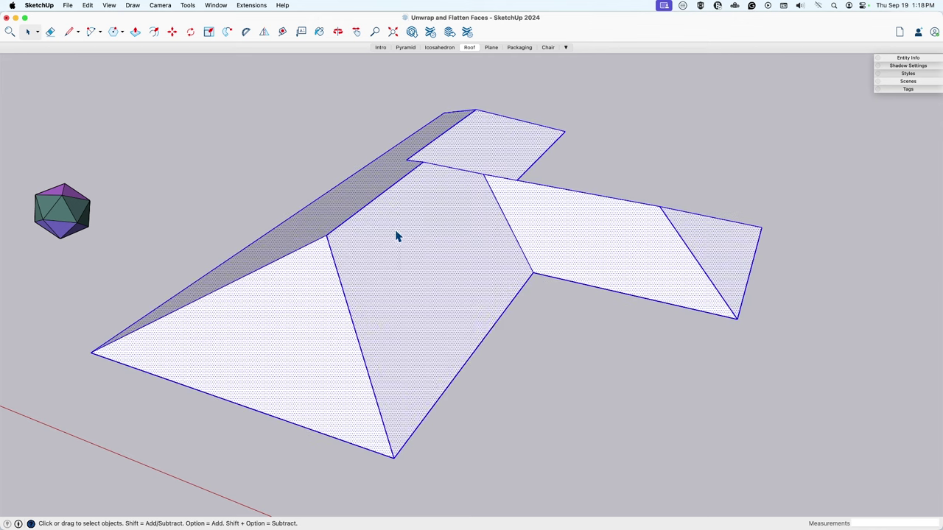
right_click(395, 236)
mouse_move(452, 385)
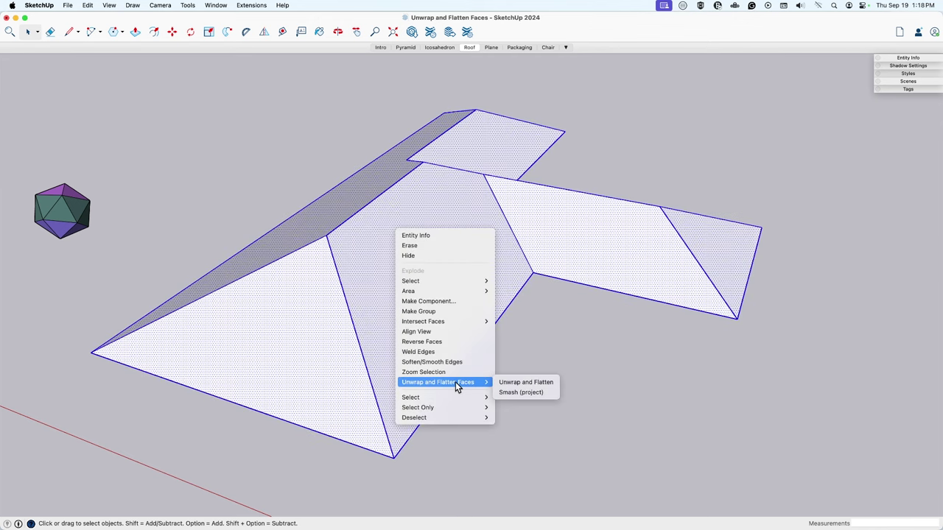
click(524, 382)
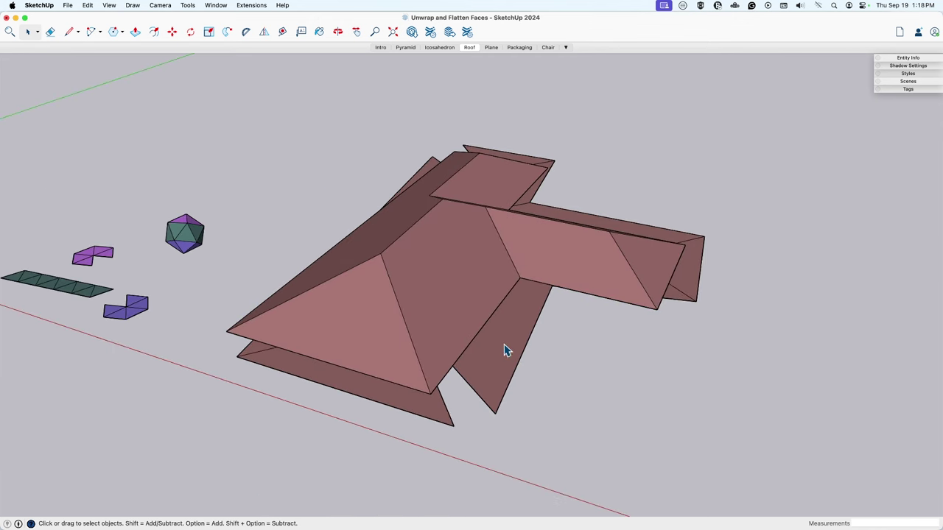
click(728, 193)
scroll(604, 213, up, 8)
Shift the flattened roof pieces up and right, then deselect them.
key(space)
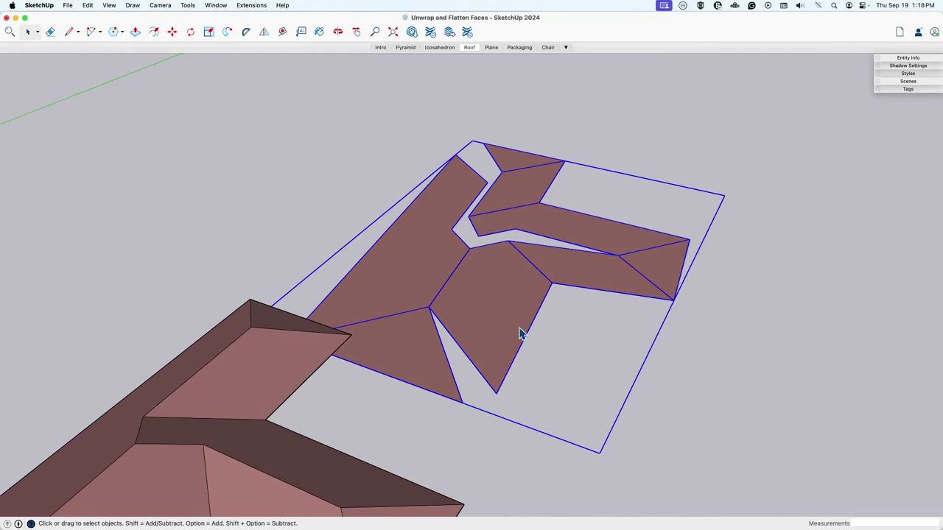
key(m)
click(534, 353)
click(598, 307)
key(space)
click(516, 185)
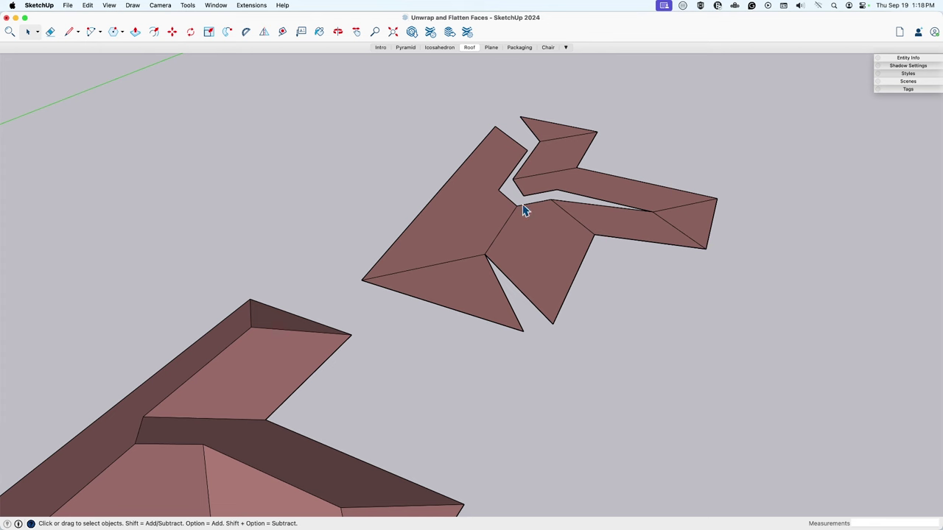
scroll(527, 217, up, 2)
middle_drag(521, 222, 505, 301)
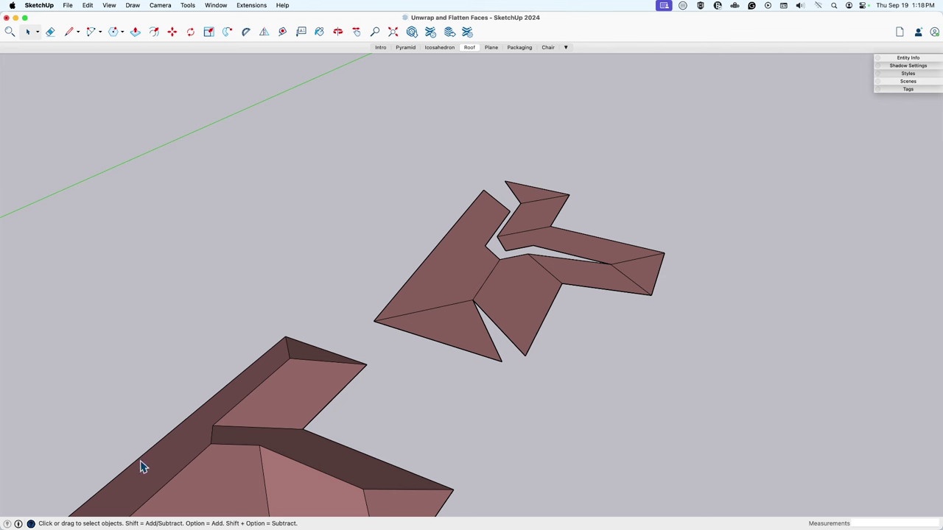
middle_drag(223, 426, 357, 320)
scroll(357, 320, down, 2)
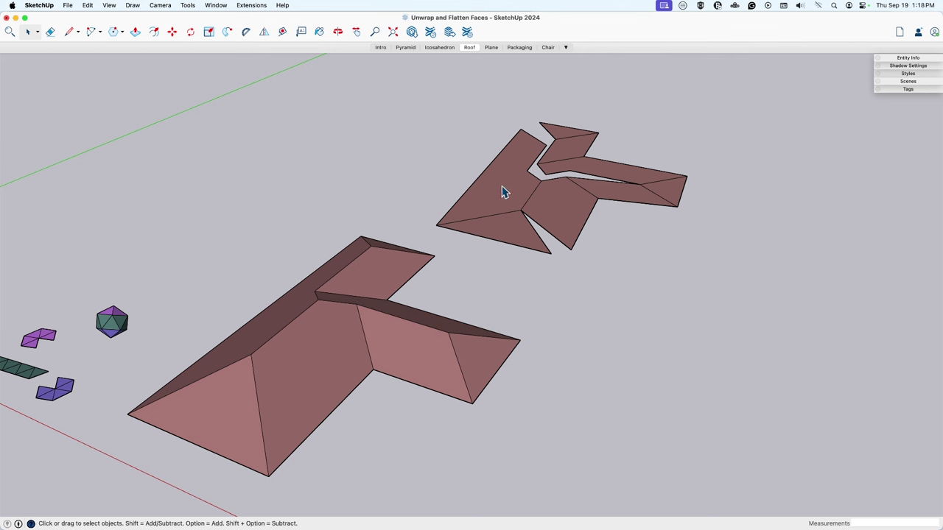
In the Plane scene, window-select the plane and unwrap its faces into a flat maroon net.
click(489, 48)
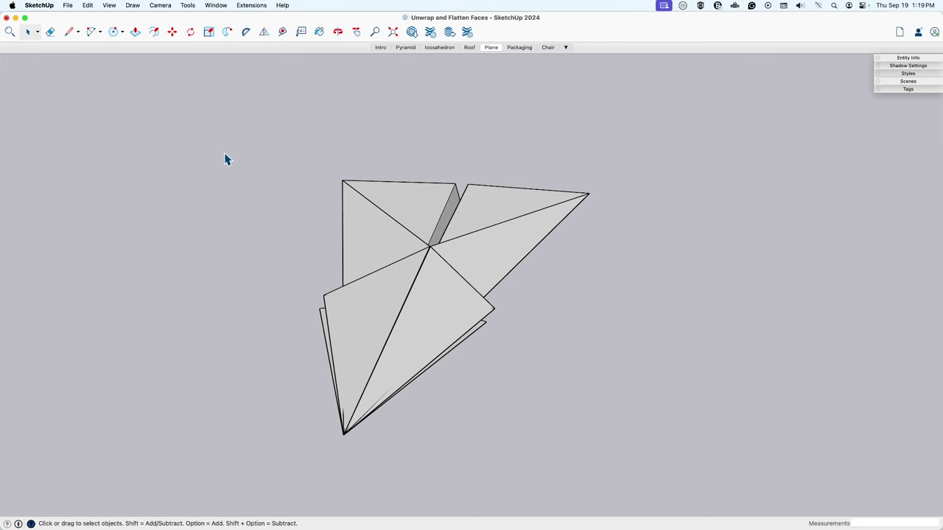
click(426, 215)
middle_drag(375, 371, 346, 340)
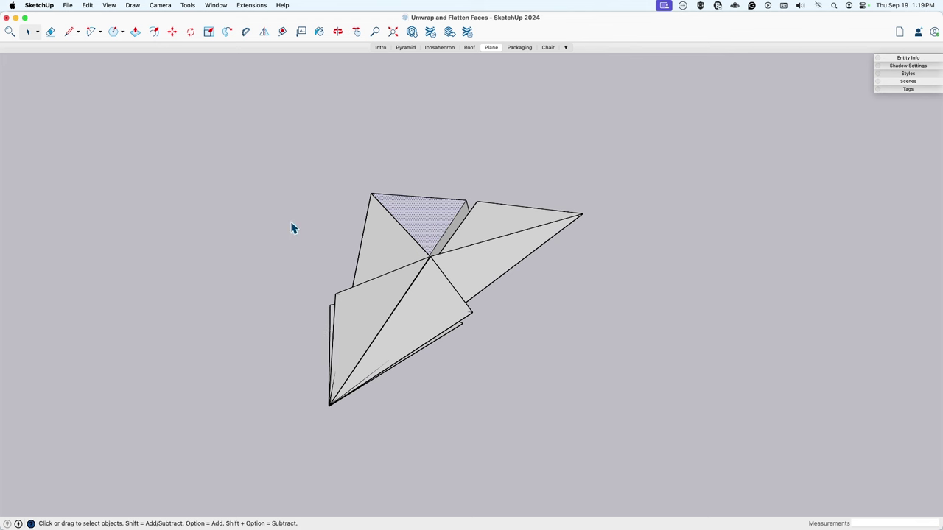
drag(246, 150, 660, 486)
right_click(415, 308)
mouse_move(494, 459)
click(536, 459)
scroll(343, 369, down, 1)
Move the net beside the plane, orbit to inspect it, then open the Packaging scene.
key(m)
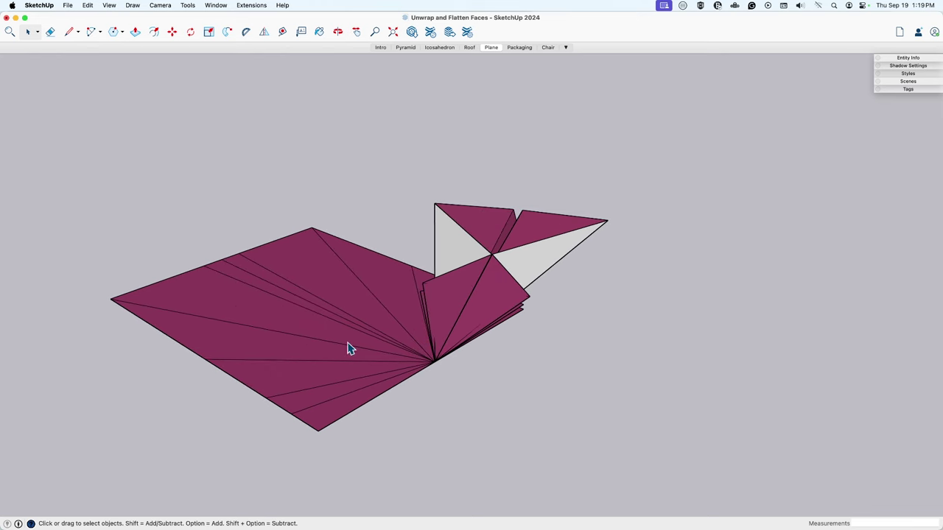
click(339, 360)
click(285, 382)
key(space)
middle_drag(294, 326, 431, 425)
click(432, 425)
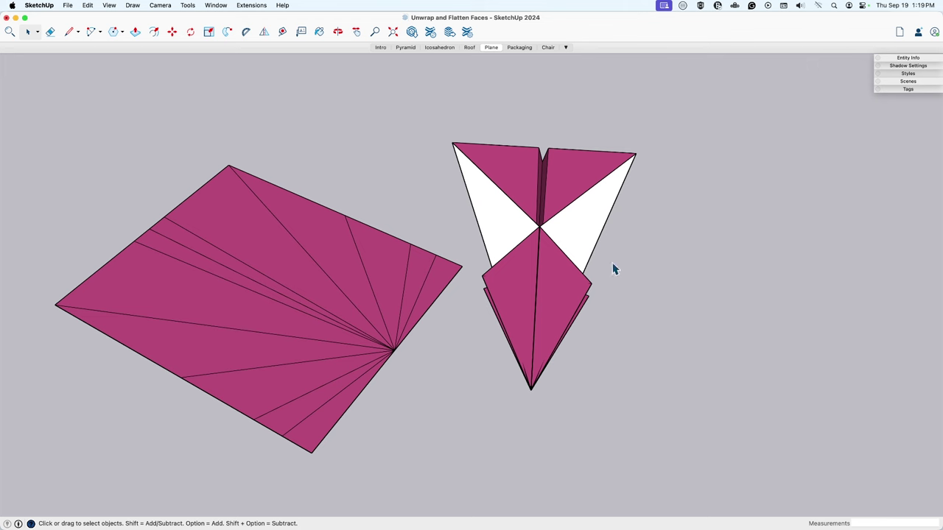
middle_drag(564, 297, 587, 223)
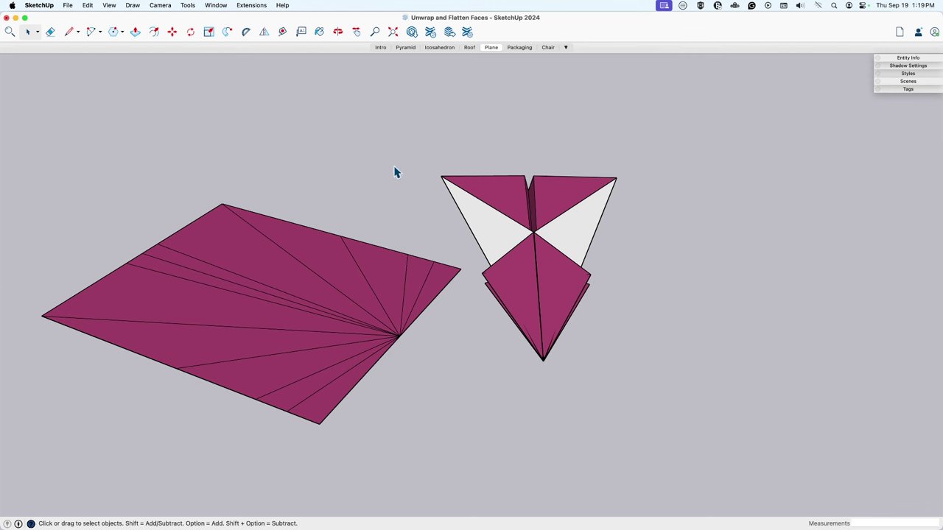
click(517, 48)
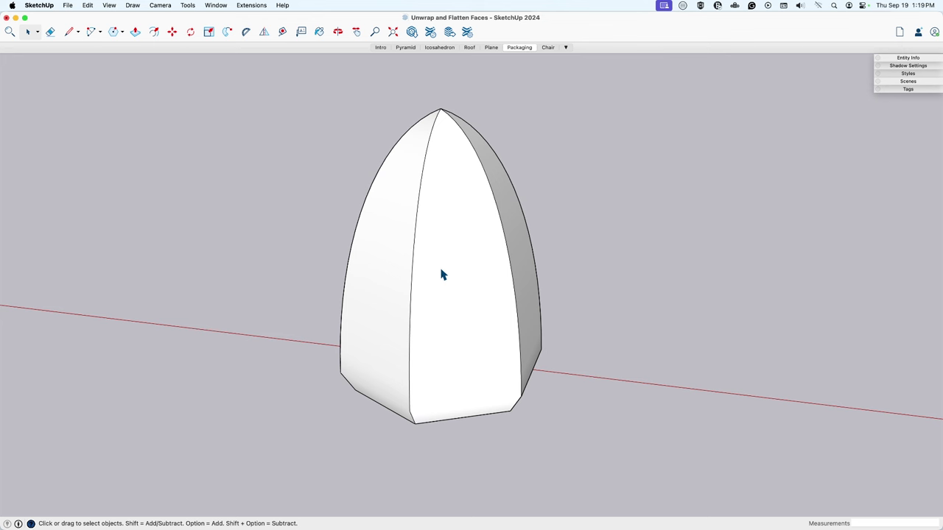
key(x)
mouse_move(440, 313)
middle_down()
mouse_move(498, 316)
mouse_move(468, 337)
mouse_move(450, 304)
middle_up()
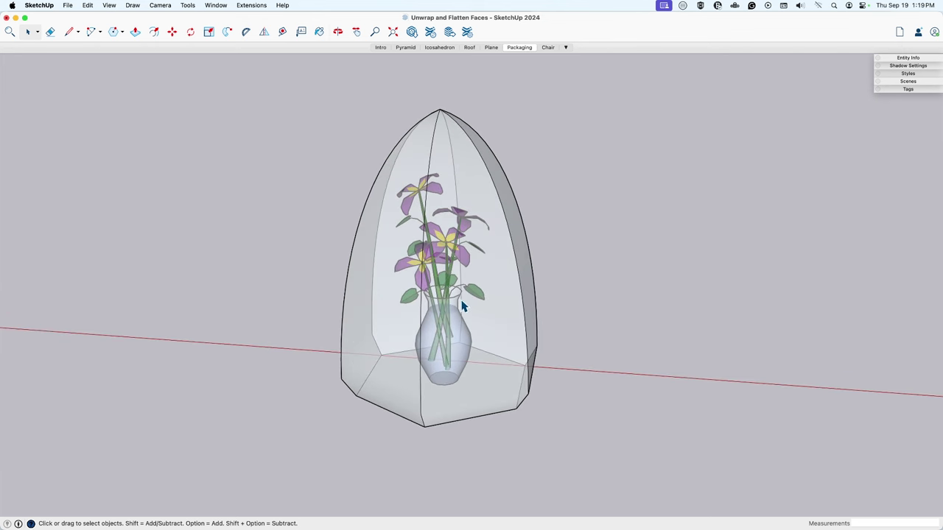
key(x)
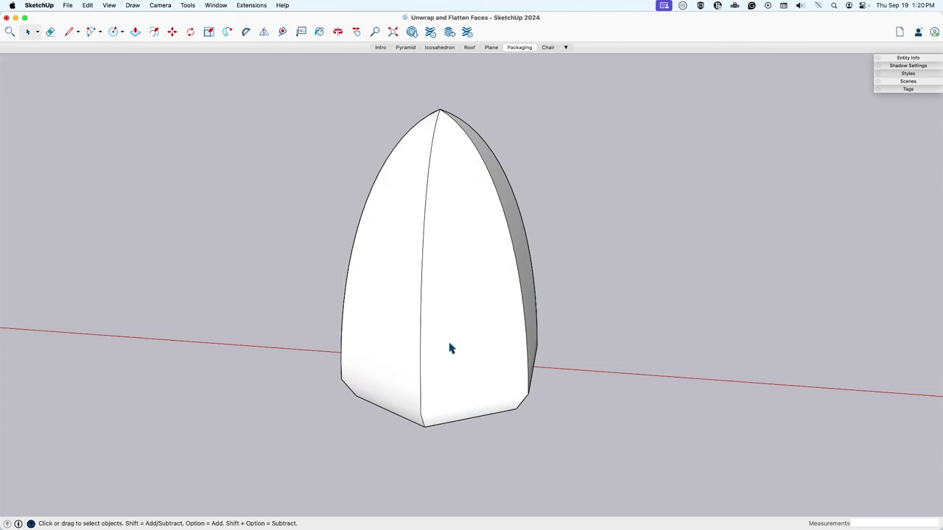
scroll(452, 351, down, 2)
middle_drag(454, 376, 461, 373)
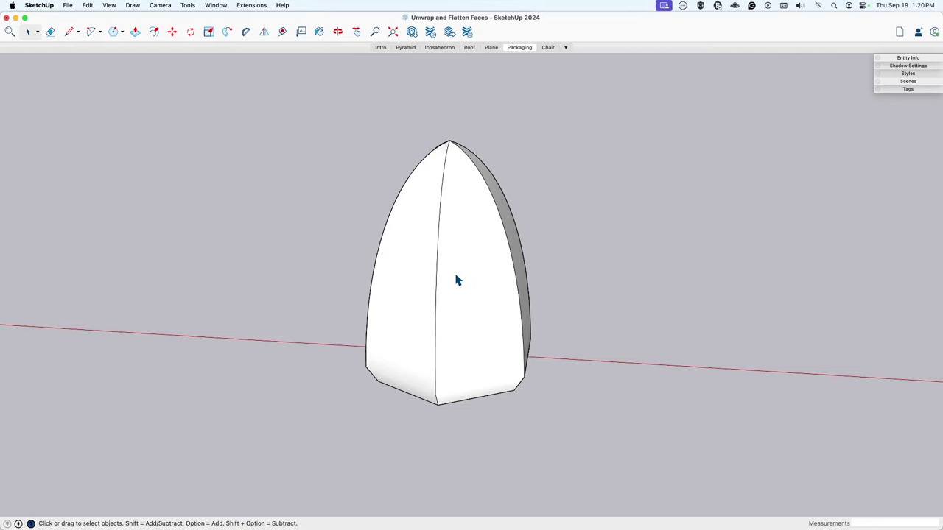
Copy the dome to its right with Move plus Option.
triple_click(462, 292)
key(m)
key(alt)
click(430, 401)
click(582, 424)
key(space)
middle_drag(485, 425, 523, 324)
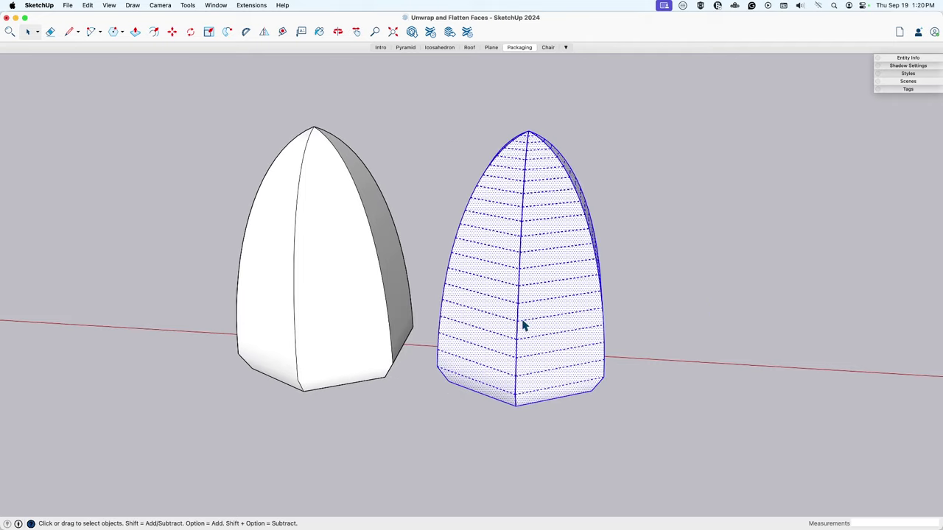
Shift the copied dome further right and clear the selection.
key(m)
click(425, 424)
click(652, 441)
shift+middle_drag(729, 434, 466, 410)
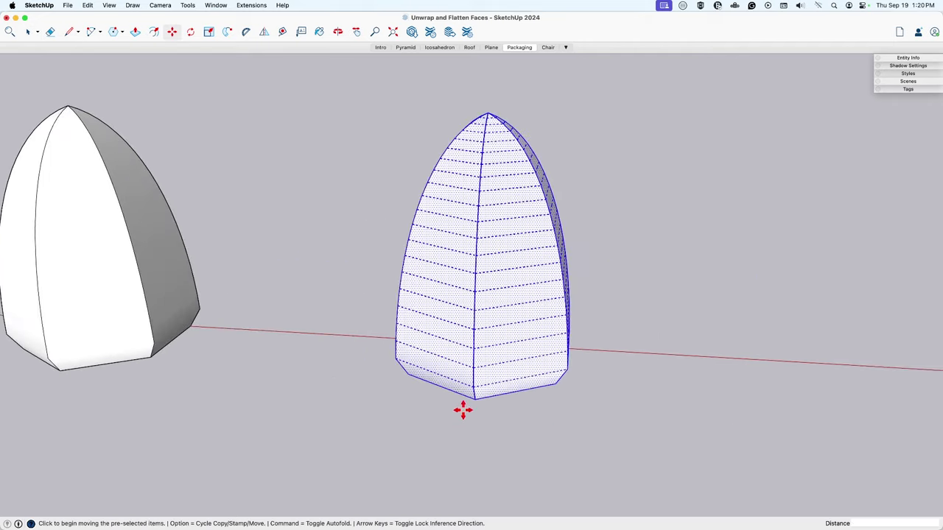
click(466, 410)
key(Escape)
key(space)
click(328, 102)
Unwrap all faces of the window-selected copy into flat strips and read the overlap notice.
drag(328, 102, 698, 457)
right_click(497, 312)
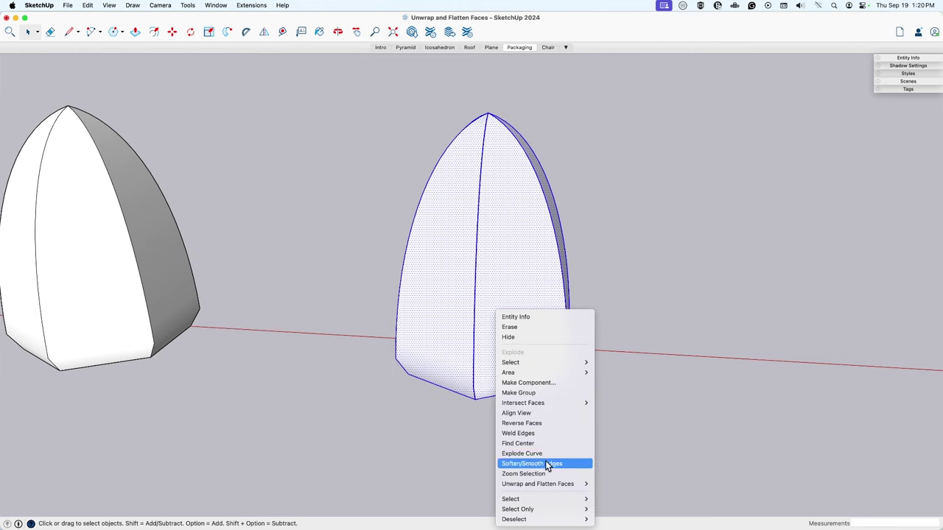
mouse_move(560, 484)
click(623, 481)
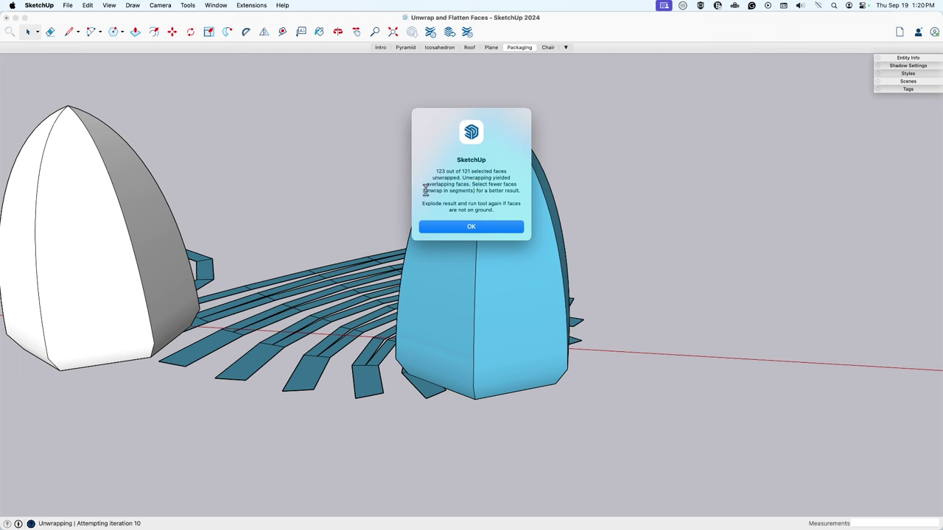
drag(425, 190, 472, 192)
click(471, 190)
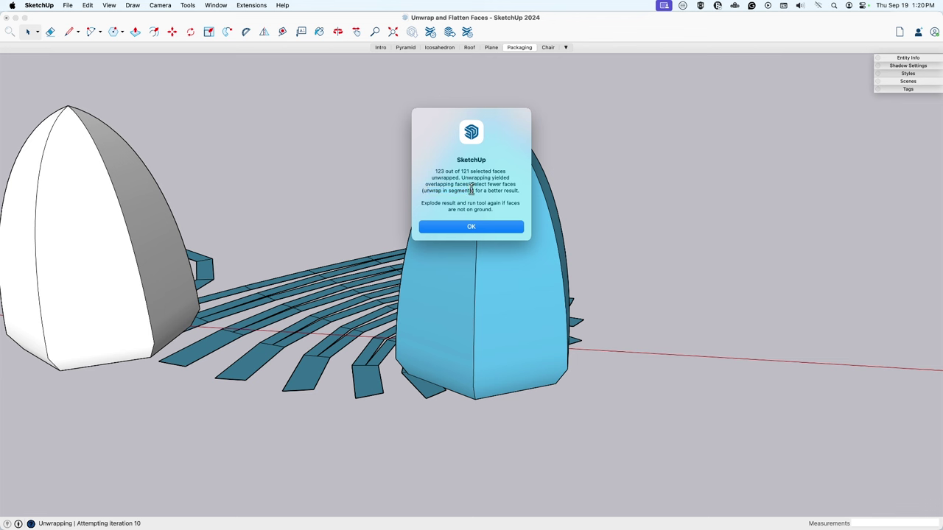
Dismiss the overlap warning and unwrap-flatten one curved dome panel with its hexagonal base.
click(471, 227)
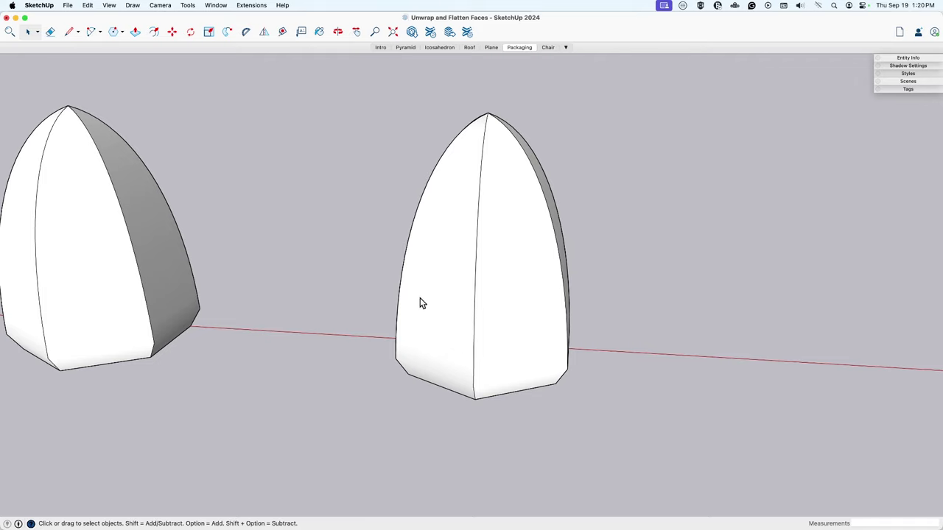
mouse_move(507, 442)
middle_down()
mouse_move(508, 225)
mouse_move(508, 406)
mouse_move(496, 413)
mouse_move(503, 311)
mouse_move(507, 364)
mouse_move(506, 338)
middle_up()
click(507, 321)
shift+click(495, 361)
right_click(505, 255)
mouse_move(581, 383)
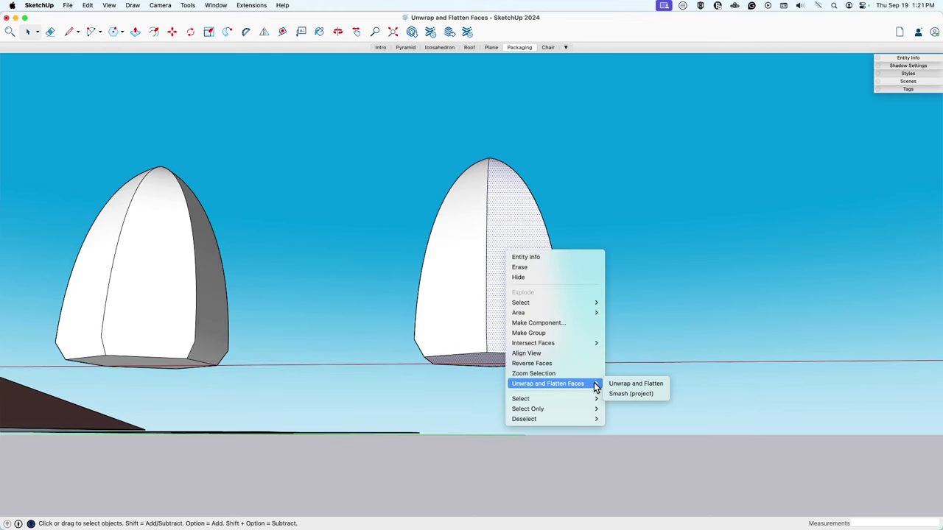
click(627, 384)
Move the flattened panel-and-hexagon piece off to the right of the dome.
middle_drag(539, 312, 557, 413)
click(556, 412)
key(m)
click(531, 446)
click(690, 417)
middle_drag(690, 417, 608, 211)
key(space)
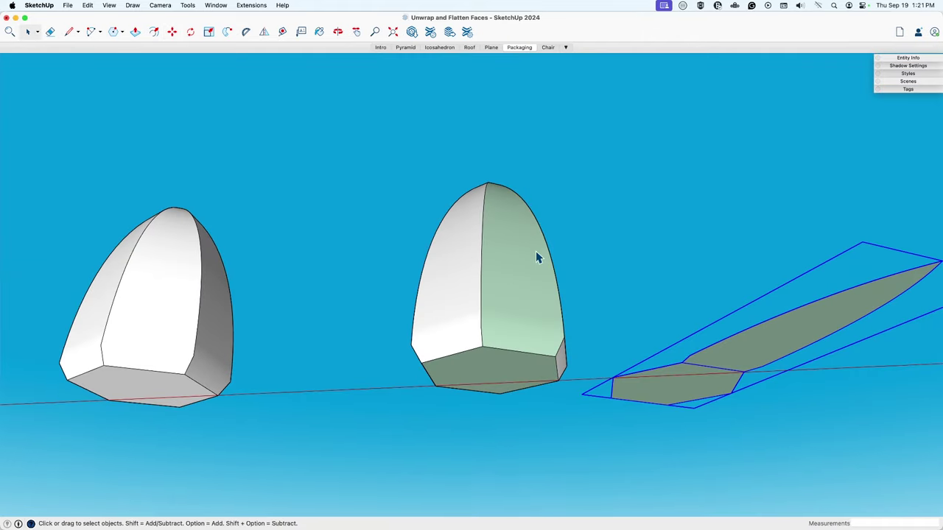
middle_drag(536, 257, 579, 432)
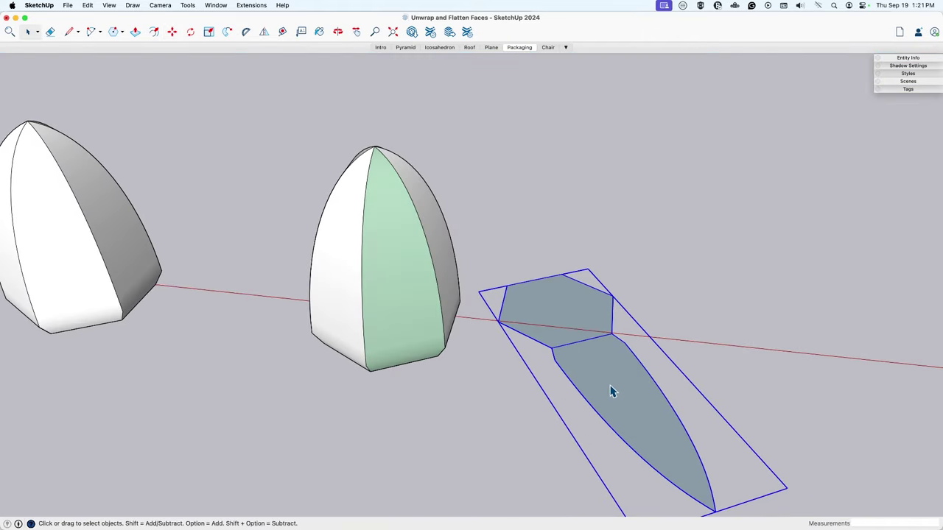
Inside the flattened piece, draw a line from the hexagon corner to split off the petal face.
double_click(610, 391)
key(l)
click(507, 285)
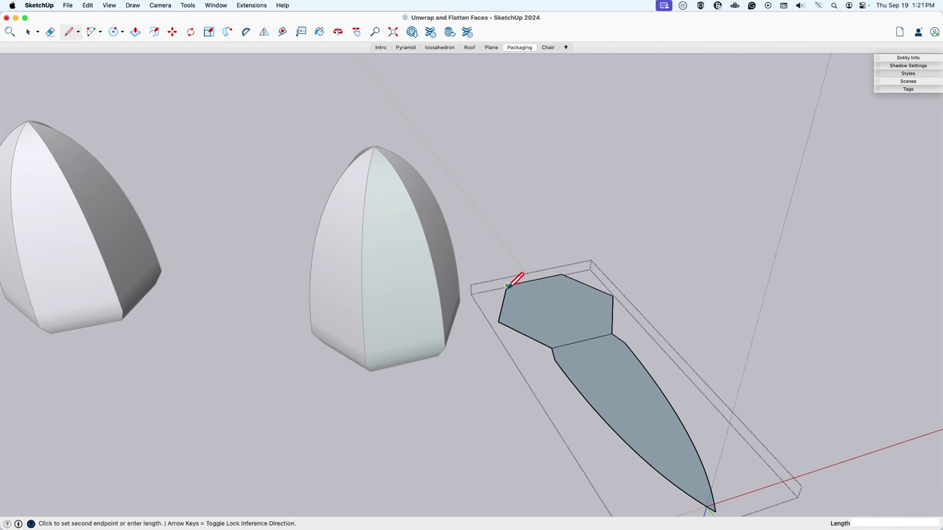
click(613, 334)
key(space)
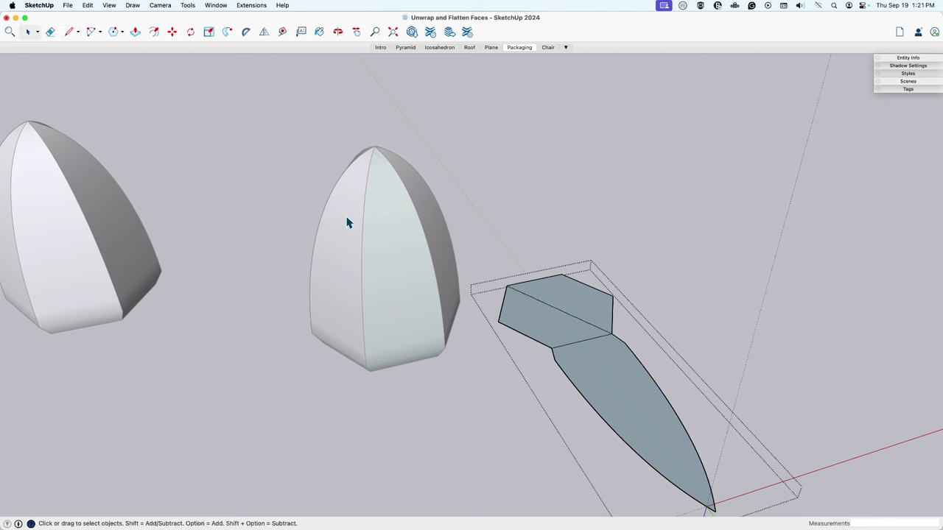
Rotate-copy the petal 60° around the hexagon and repeat it 5x into six petals.
click(633, 398)
key(q)
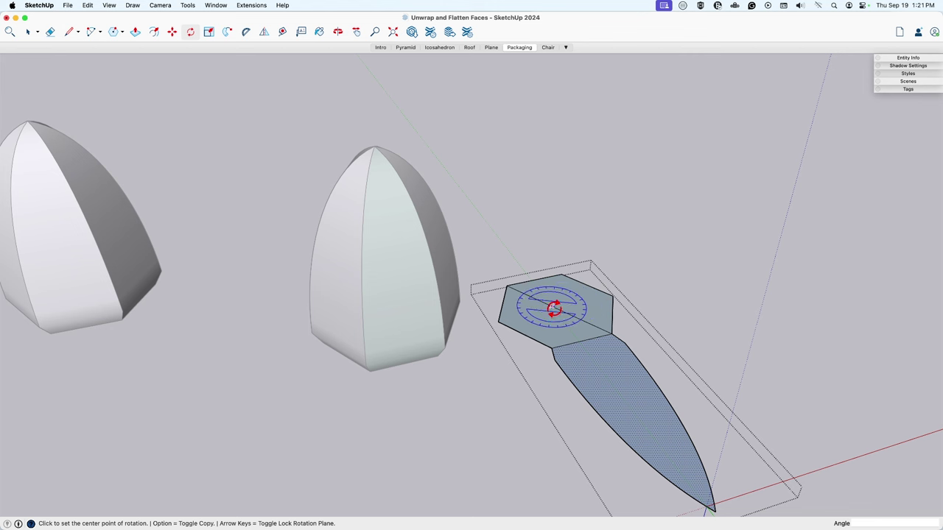
click(558, 309)
click(607, 331)
key(alt)
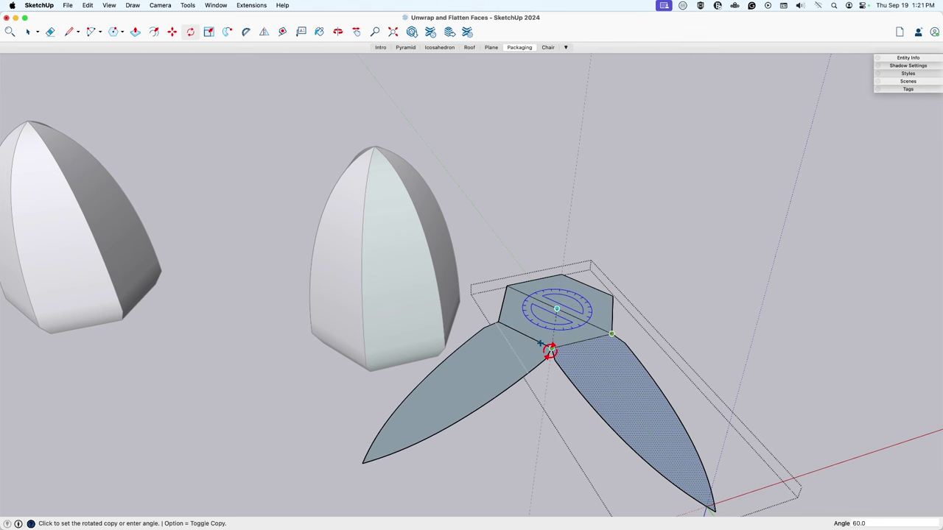
click(551, 349)
text(5x)
key(Return)
key(space)
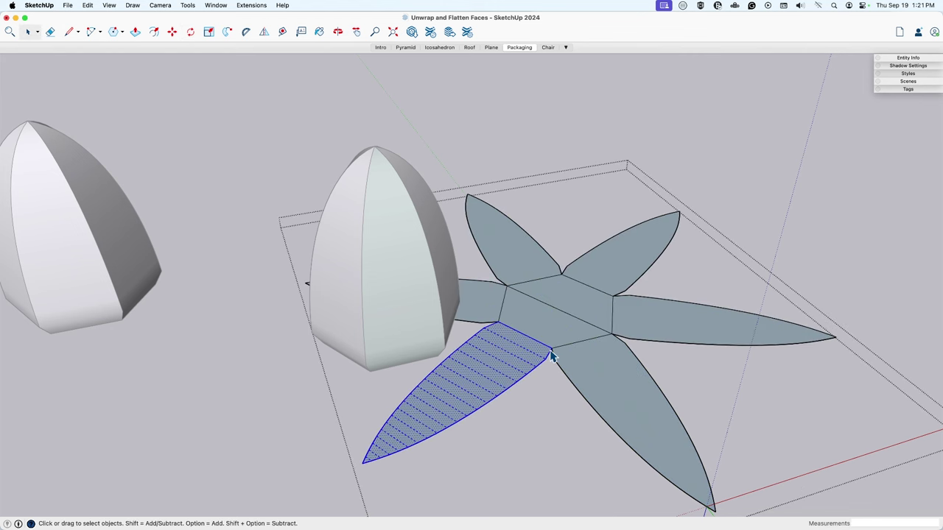
Move the finished flower net up and to the right, then turn it toward the camera.
click(553, 442)
click(564, 314)
shift+click(561, 312)
middle_drag(481, 494, 553, 324)
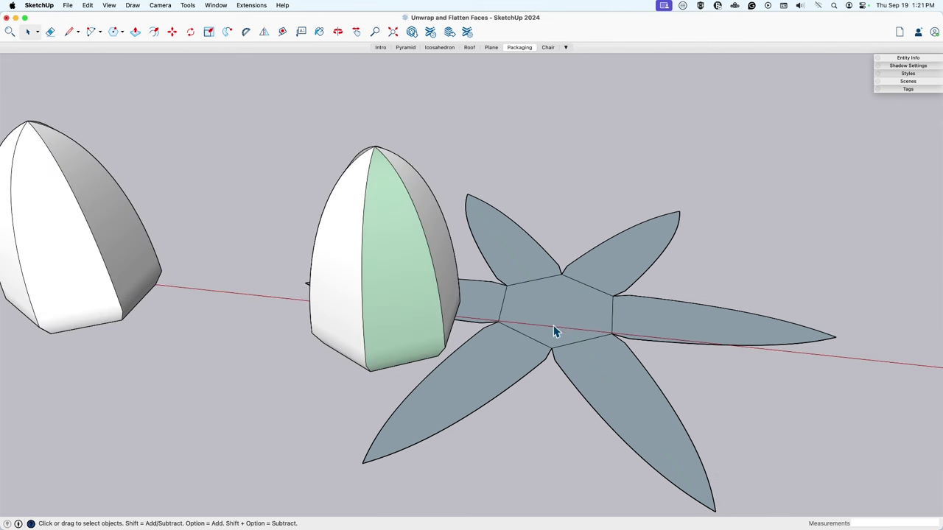
click(553, 325)
key(m)
click(555, 457)
middle_drag(690, 362, 540, 431)
click(545, 426)
middle_drag(596, 301, 407, 258)
Orbit above and beneath the six-petal flower net, then switch to the Chair scene.
middle_drag(540, 351, 523, 324)
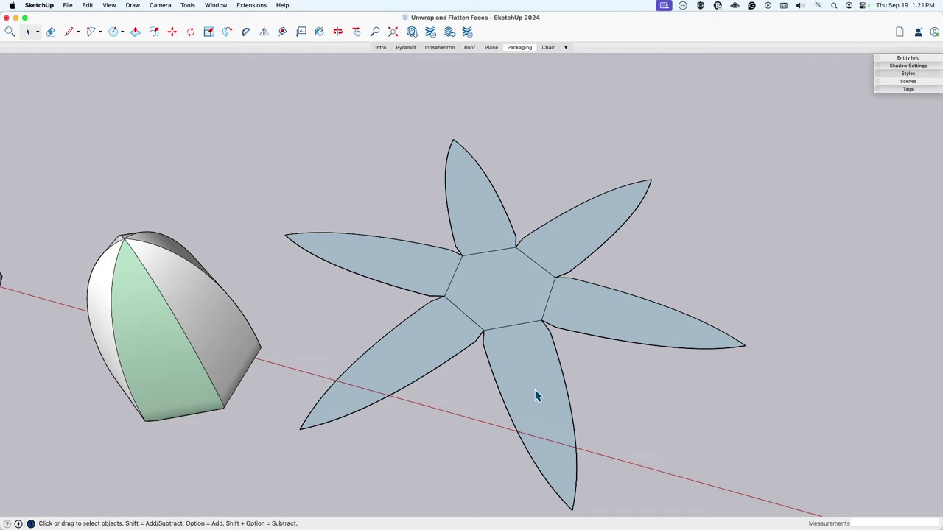
middle_drag(537, 436, 537, 111)
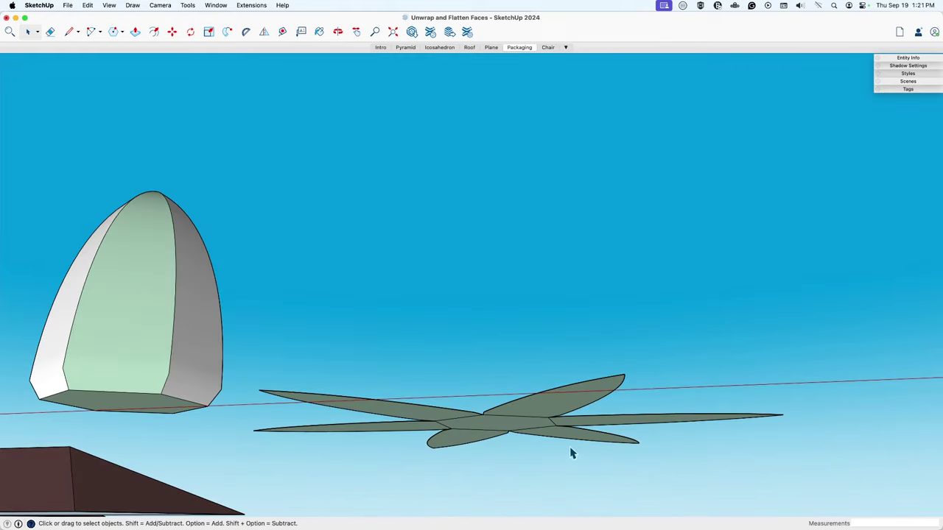
middle_drag(564, 444, 575, 309)
middle_drag(542, 262, 508, 410)
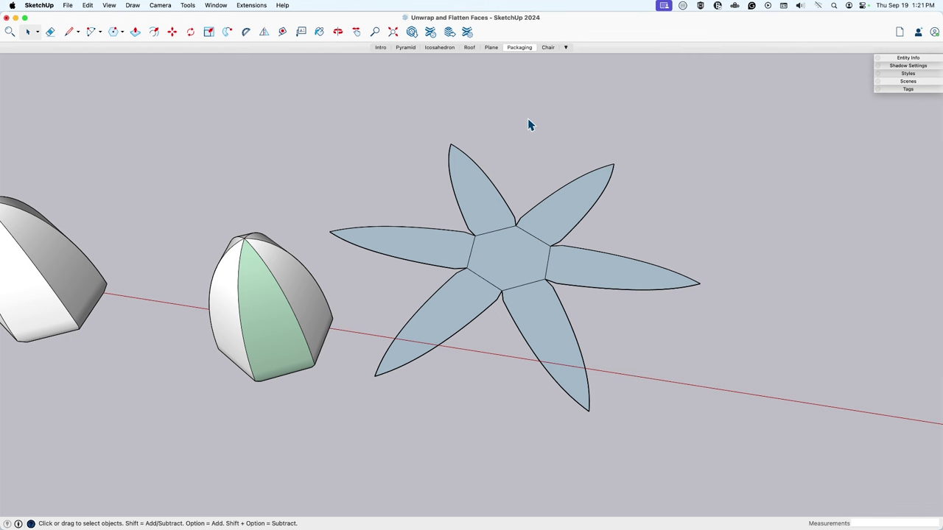
click(547, 47)
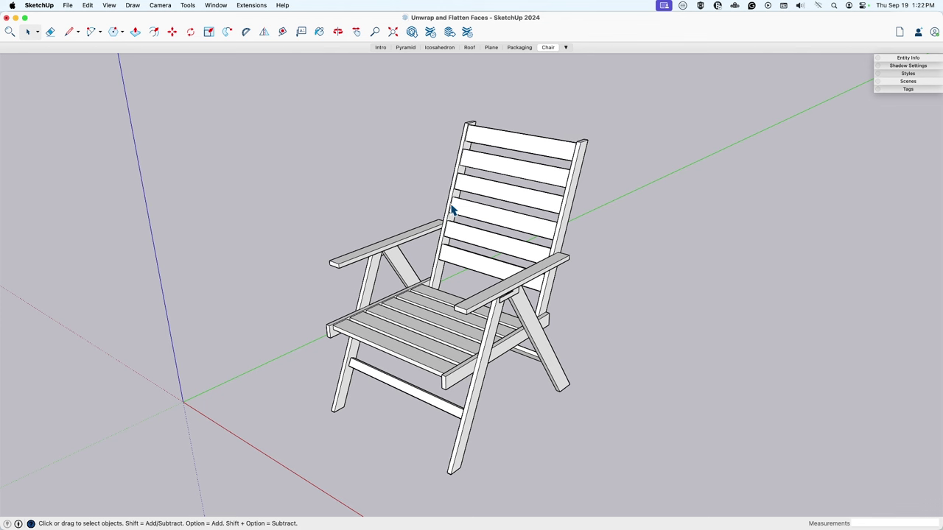
Explode the slatted chair group into loose geometry and window-select the whole chair.
drag(257, 93, 663, 504)
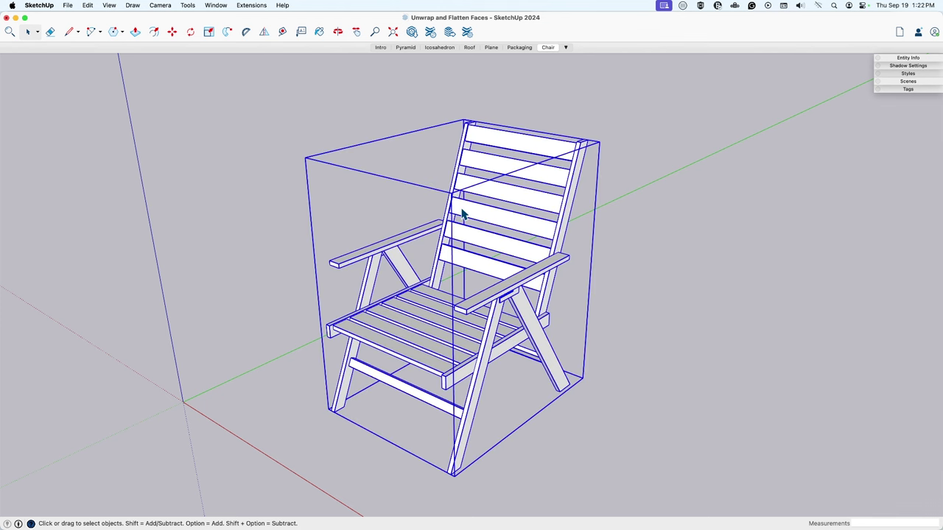
click(360, 200)
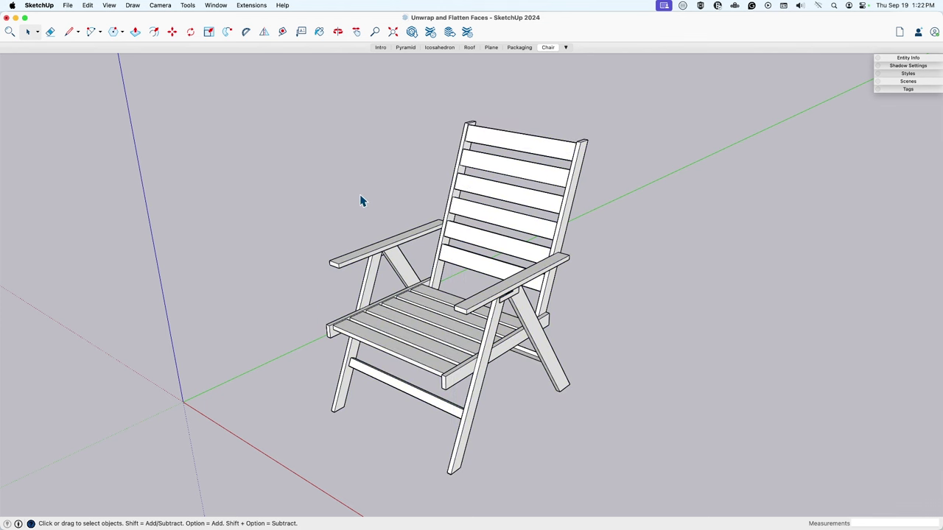
click(472, 186)
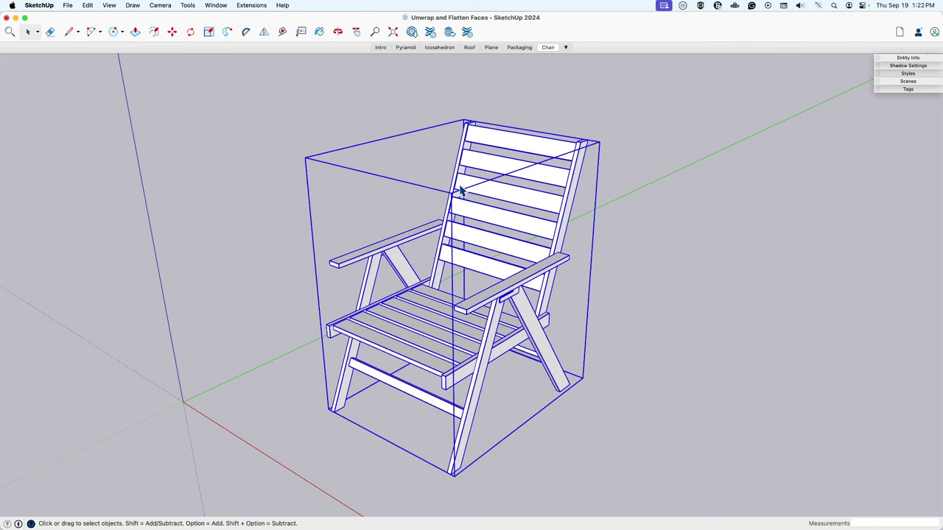
right_click(465, 182)
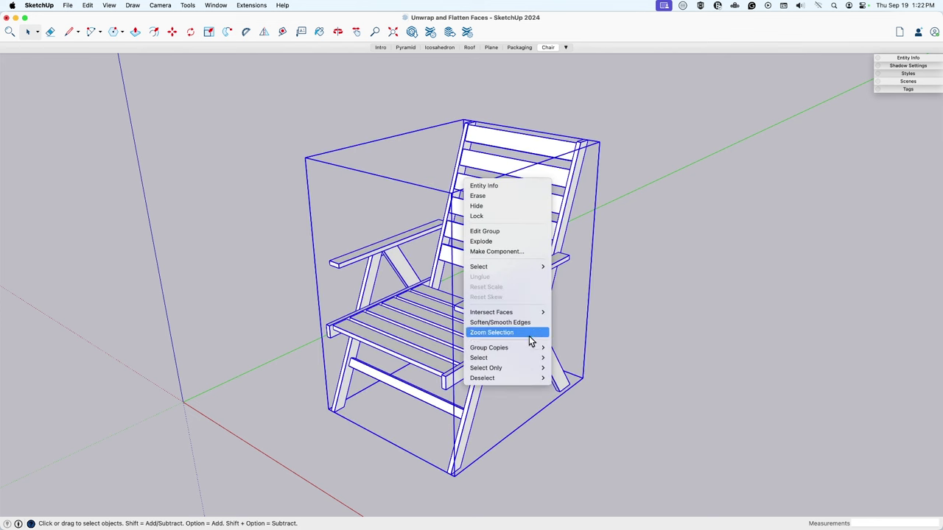
click(851, 383)
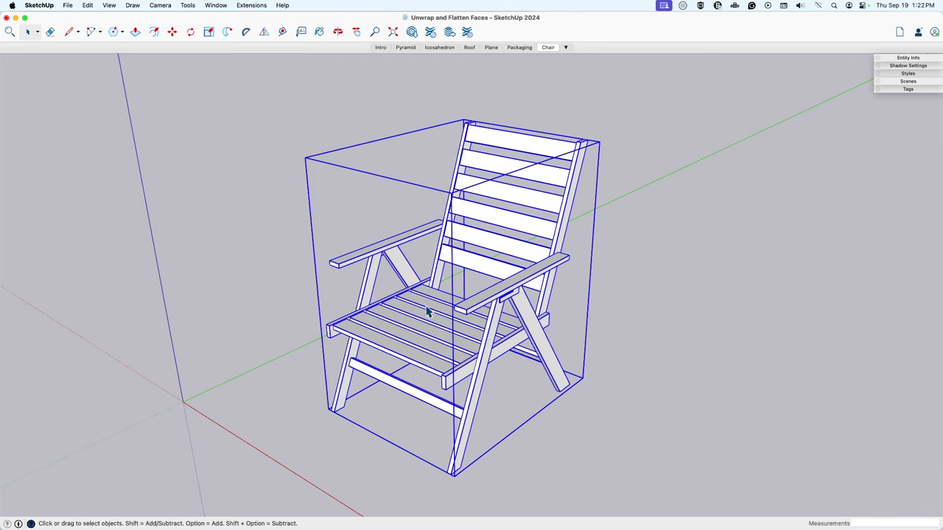
right_click(451, 320)
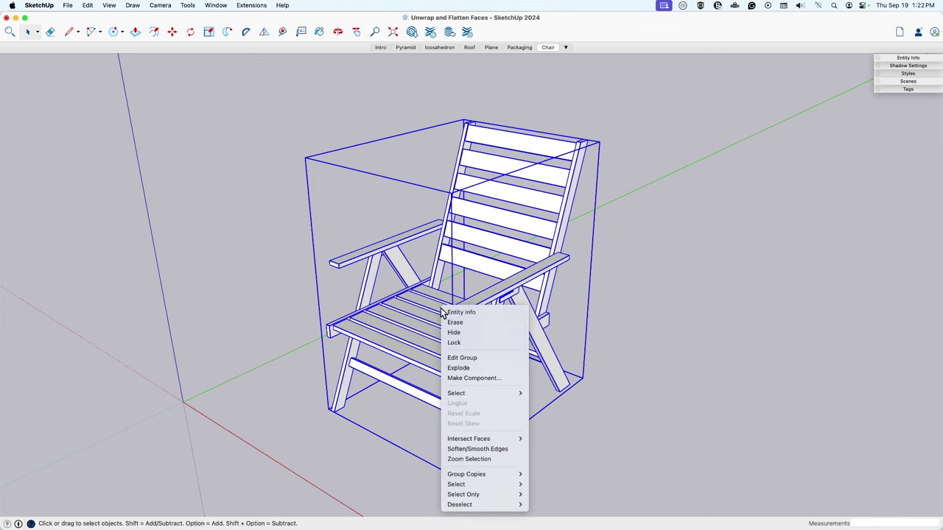
click(482, 367)
click(581, 353)
scroll(463, 326, down, 3)
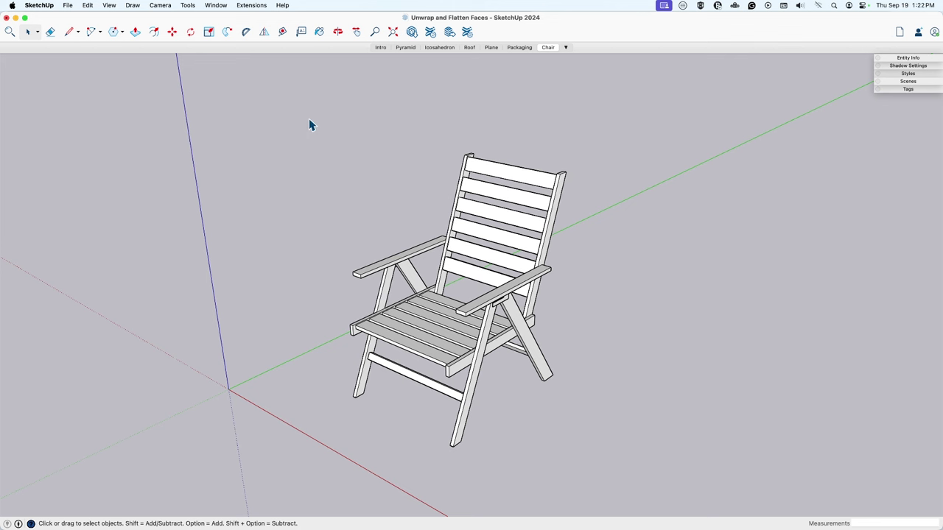
drag(305, 134, 659, 511)
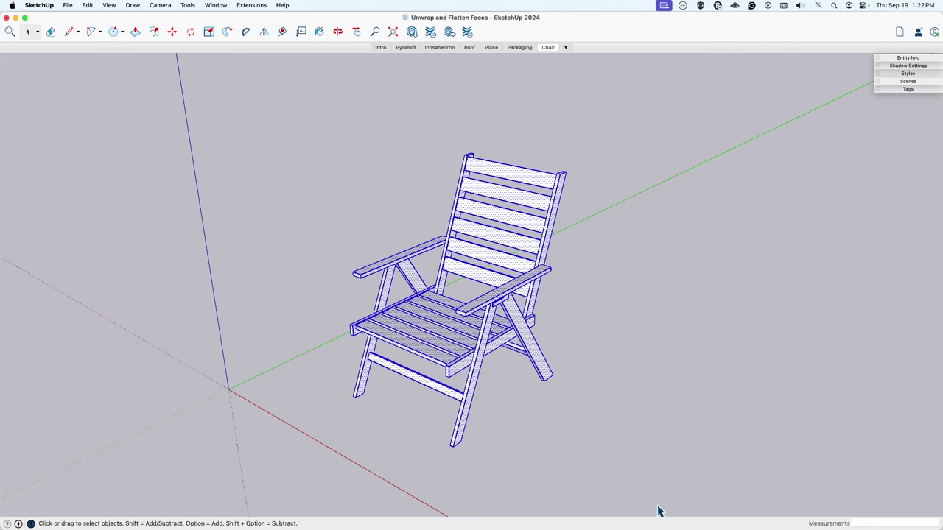
Smash (project) the selected chair with the current flatten setting and view it from the side.
right_click(461, 211)
mouse_move(531, 356)
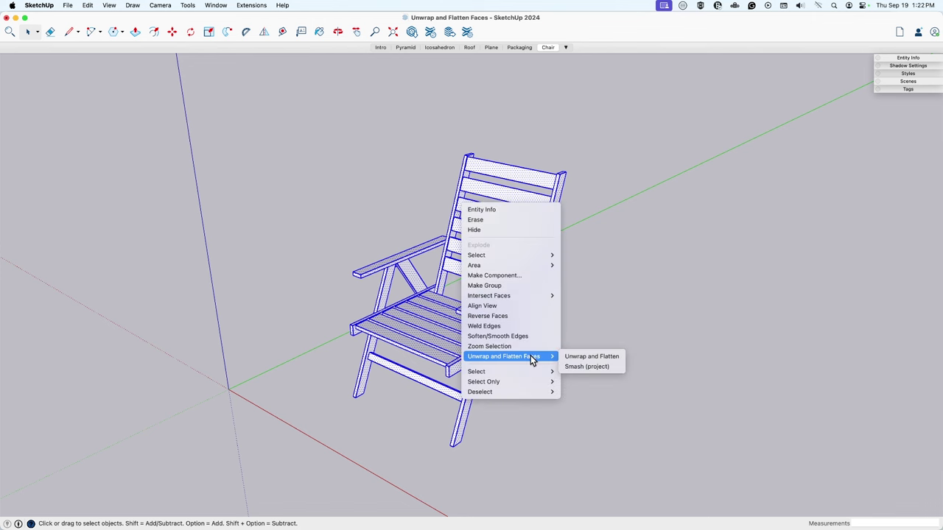
click(614, 366)
middle_drag(593, 391, 428, 148)
click(623, 336)
mouse_move(623, 337)
middle_down()
mouse_move(634, 442)
mouse_move(347, 242)
middle_up()
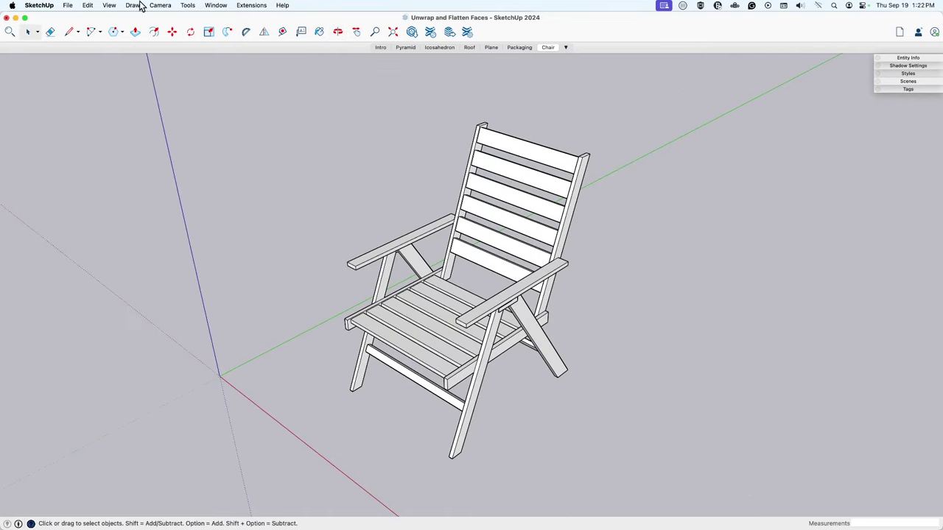
In the Unwrap and Flatten Faces settings, change Flatten normal to X_AXIS and confirm.
click(188, 5)
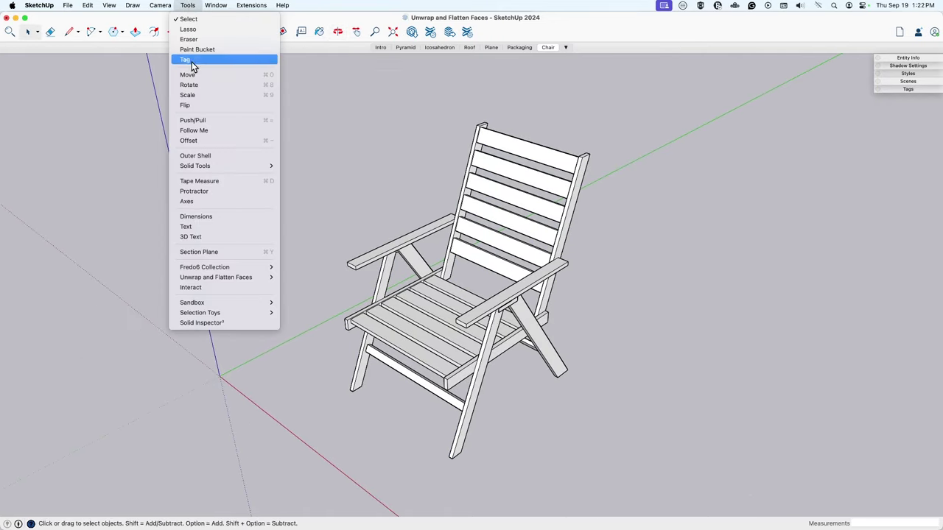
mouse_move(263, 281)
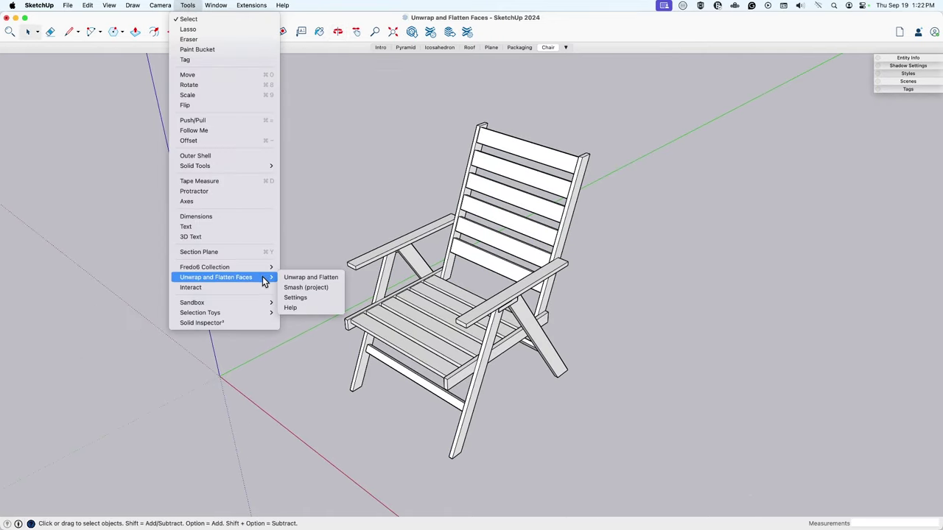
click(318, 297)
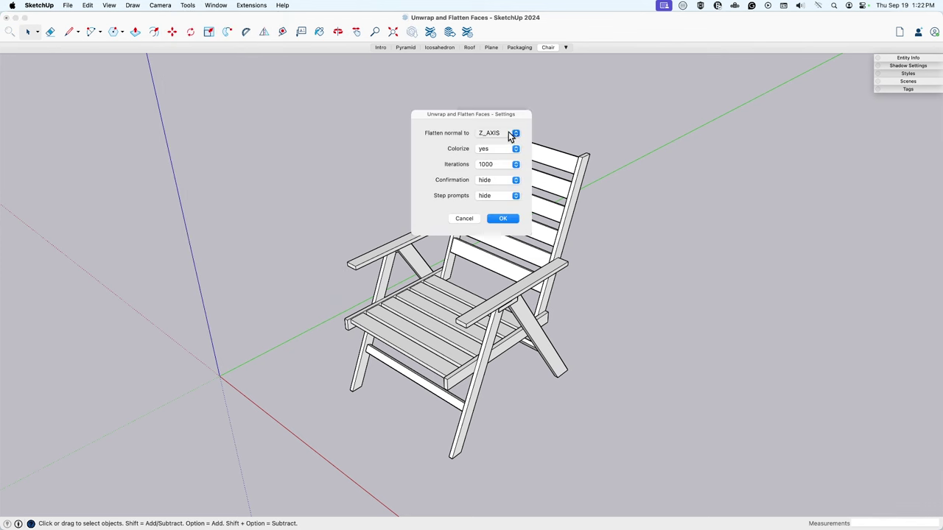
click(498, 133)
click(492, 107)
click(503, 219)
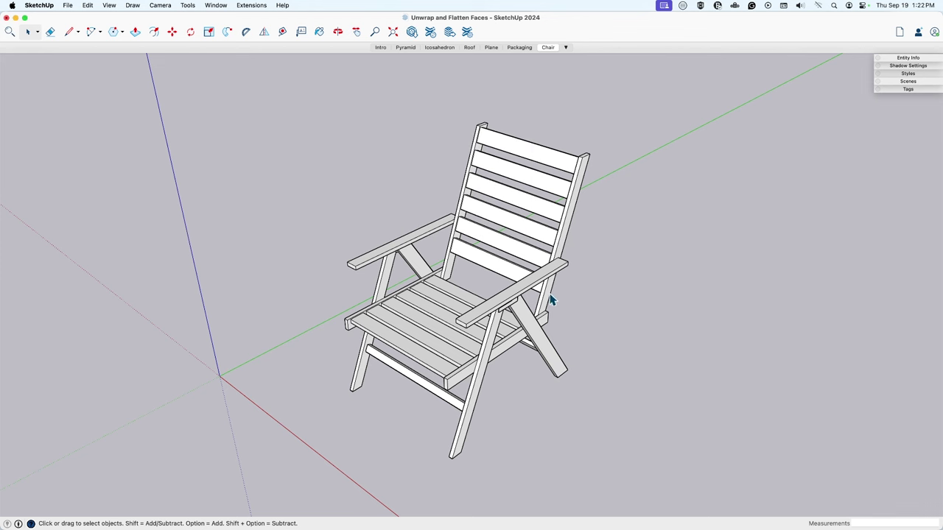
Select the whole chair and Smash (project) it into a flat side elevation.
drag(280, 87, 654, 440)
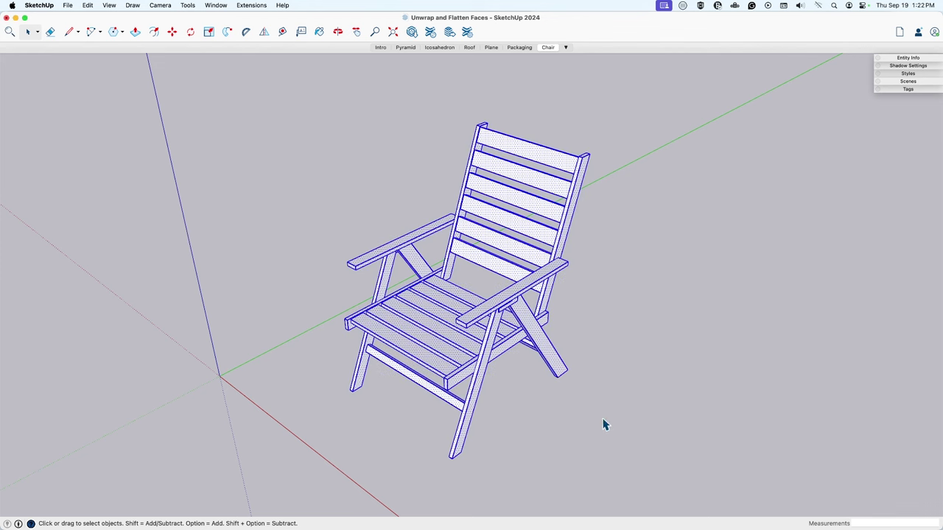
right_click(514, 253)
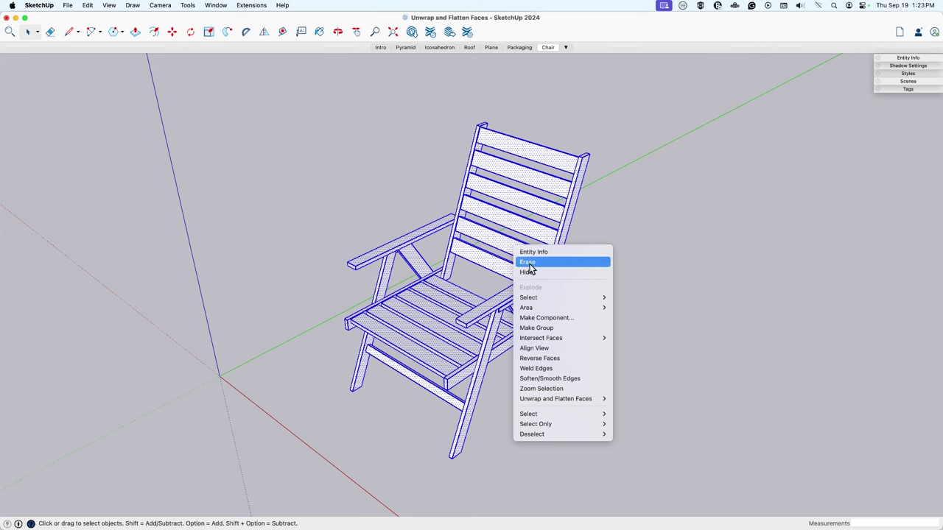
mouse_move(601, 402)
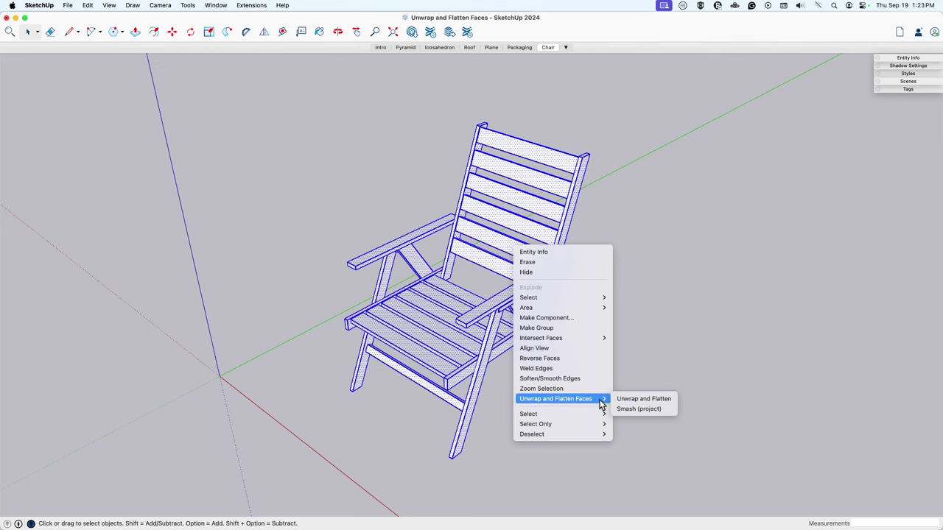
click(668, 411)
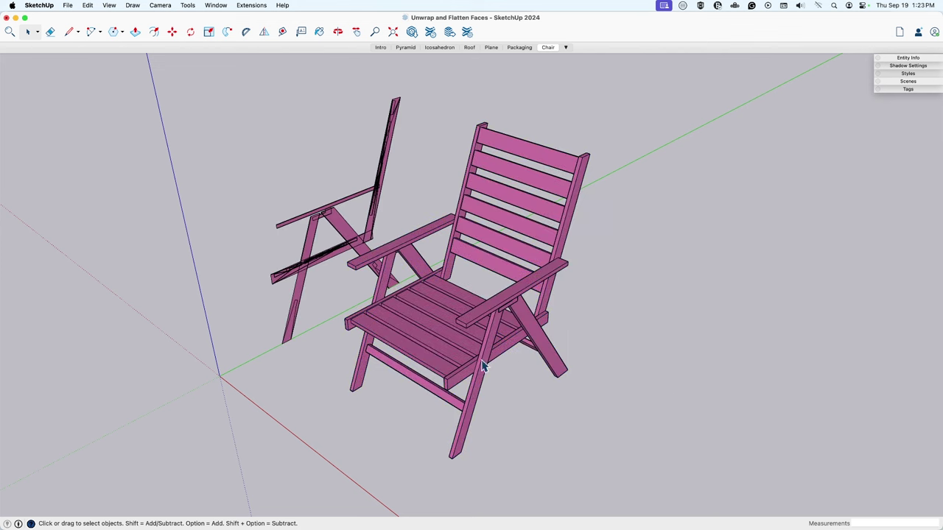
Move the flat side copy to the left of the 3D chair.
click(337, 256)
key(m)
click(318, 331)
click(294, 385)
key(space)
middle_drag(294, 385, 394, 352)
scroll(291, 275, up, 2)
scroll(357, 294, up, 3)
Erase stray edges inside the flattened side, then undo to restore its faces.
key(e)
scroll(467, 311, up, 3)
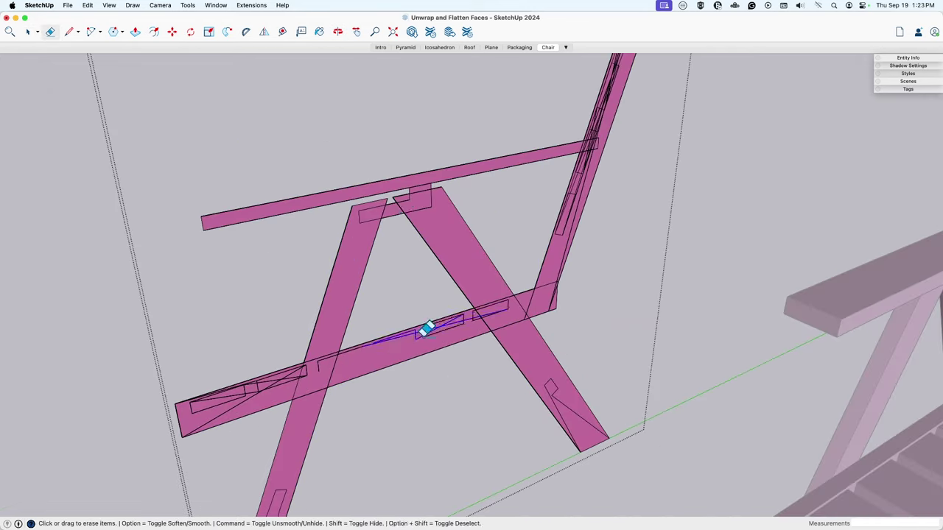
mouse_move(467, 311)
mouse_down()
mouse_move(420, 186)
mouse_move(599, 110)
mouse_up()
scroll(442, 295, down, 2)
drag(221, 442, 280, 416)
scroll(280, 417, down, 3)
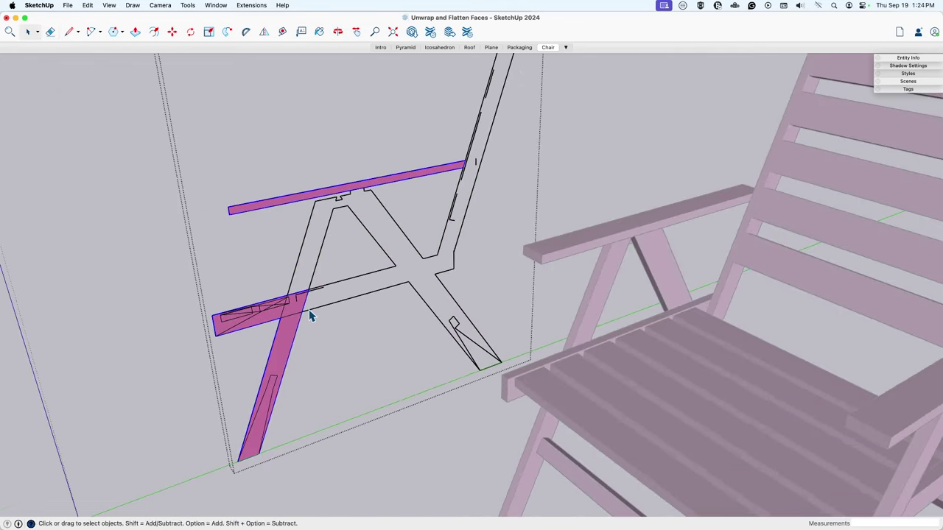
middle_drag(467, 353, 295, 374)
key(space)
scroll(346, 262, up, 2)
key(super+z)
key(super+z)
key(super+z)
key(super+z)
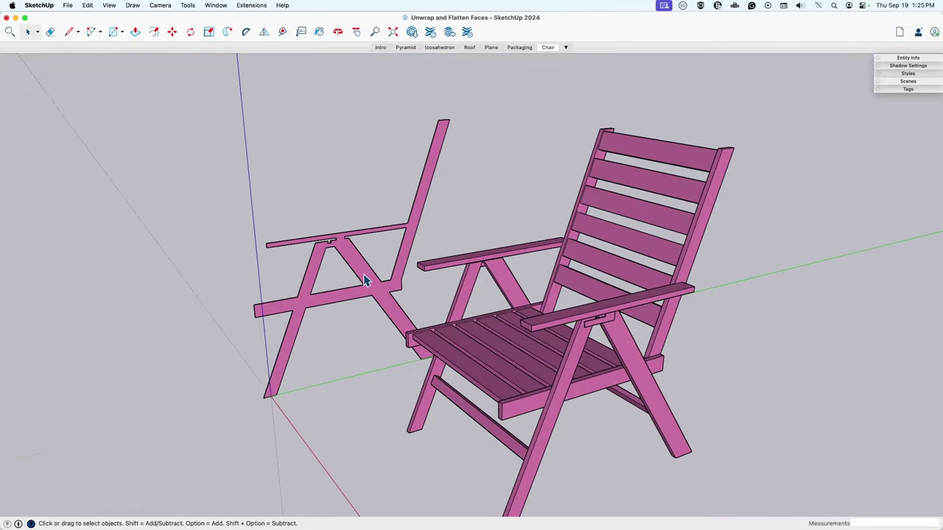
Start moving the flattened side again, cancel it, and settle on an eye-level view of both chairs.
click(365, 280)
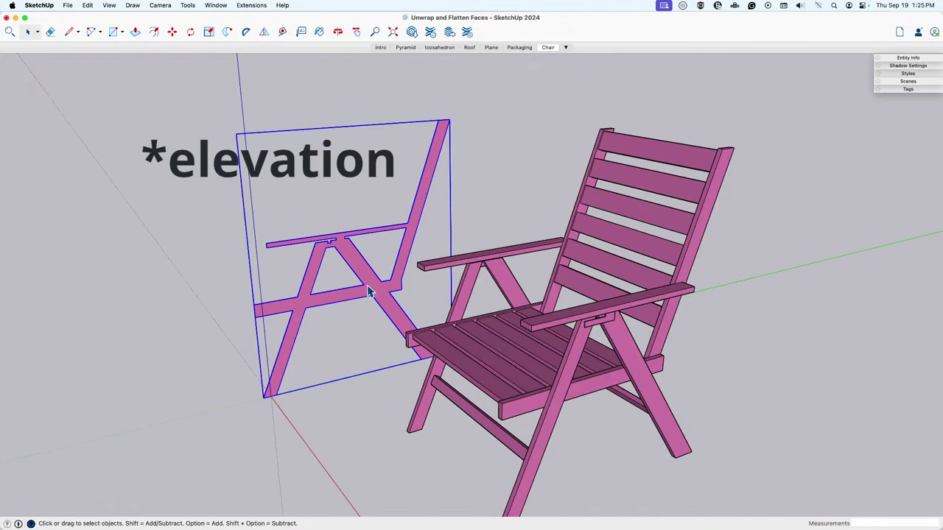
key(m)
click(259, 400)
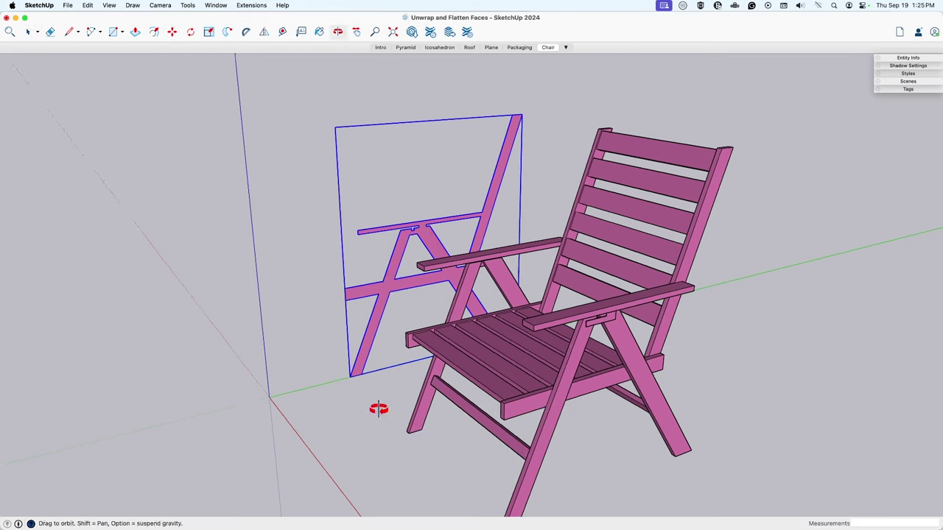
key(super+z)
key(super+z)
middle_drag(370, 404, 375, 354)
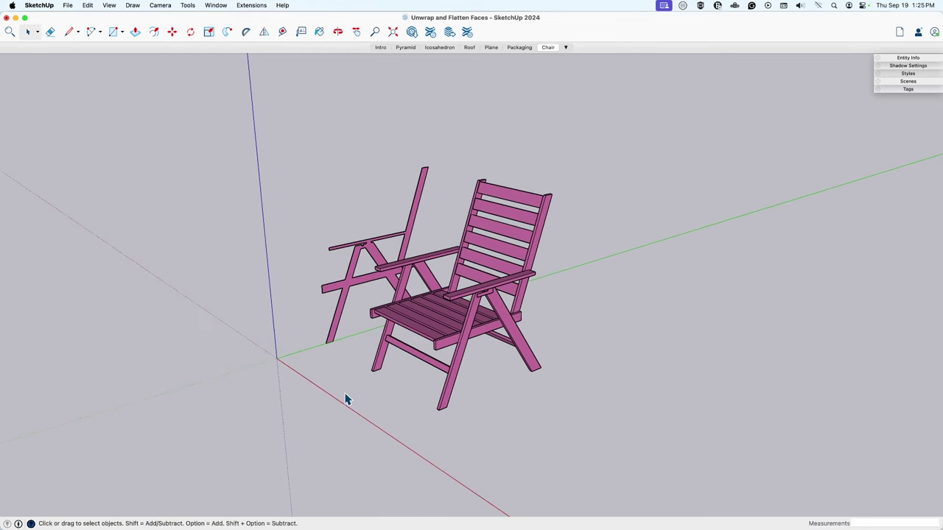
middle_drag(347, 396, 376, 182)
Select the magenta chair and set the plugin's Flatten normal to Y_AXIS.
drag(366, 159, 574, 434)
right_click(485, 254)
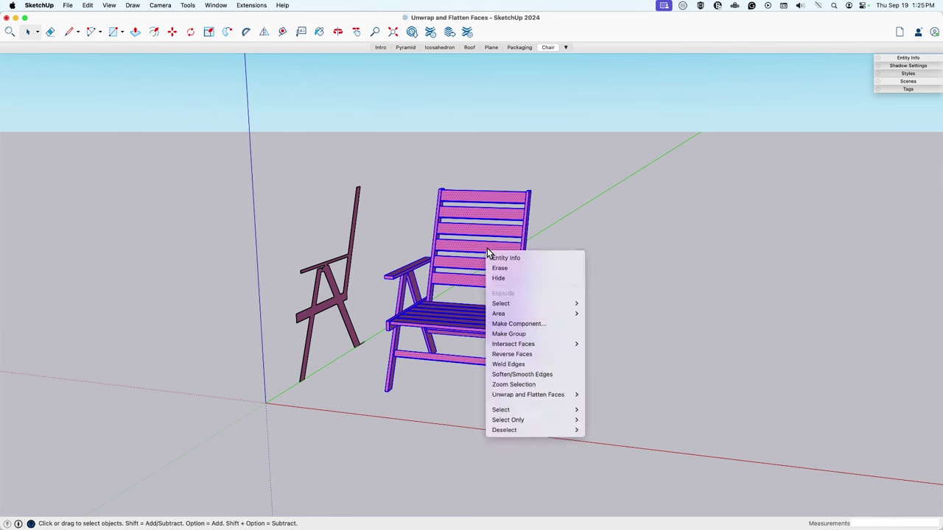
click(204, 88)
click(188, 5)
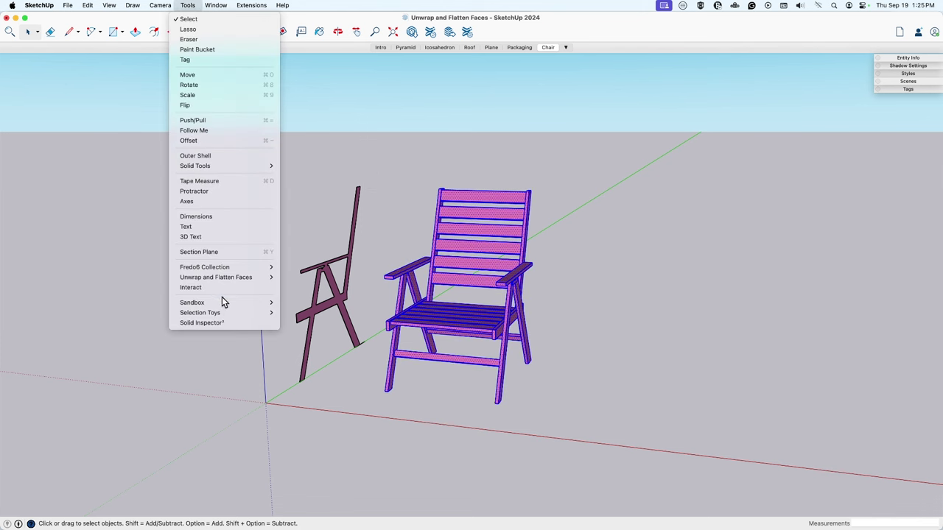
mouse_move(251, 277)
click(322, 297)
click(492, 133)
click(490, 142)
click(503, 219)
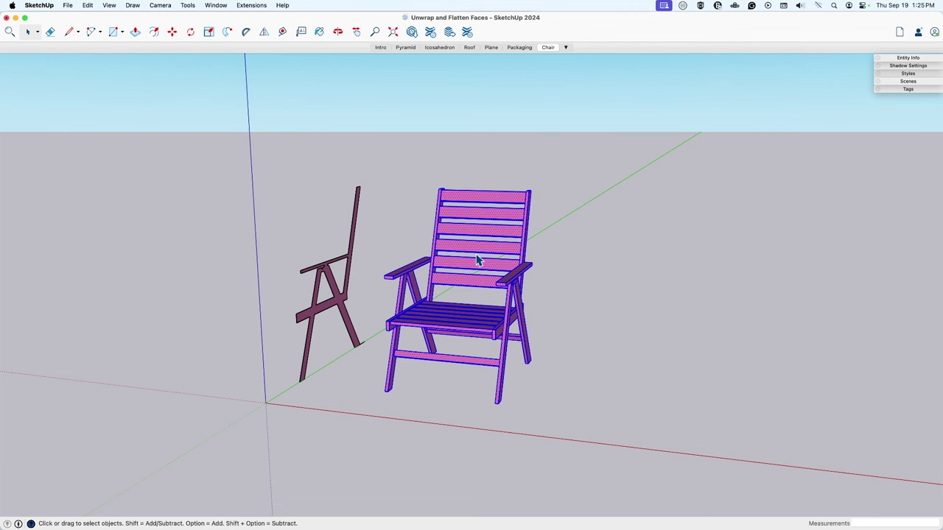
Smash (project) the chair into a flat front elevation and view it from the front.
right_click(481, 248)
mouse_move(567, 399)
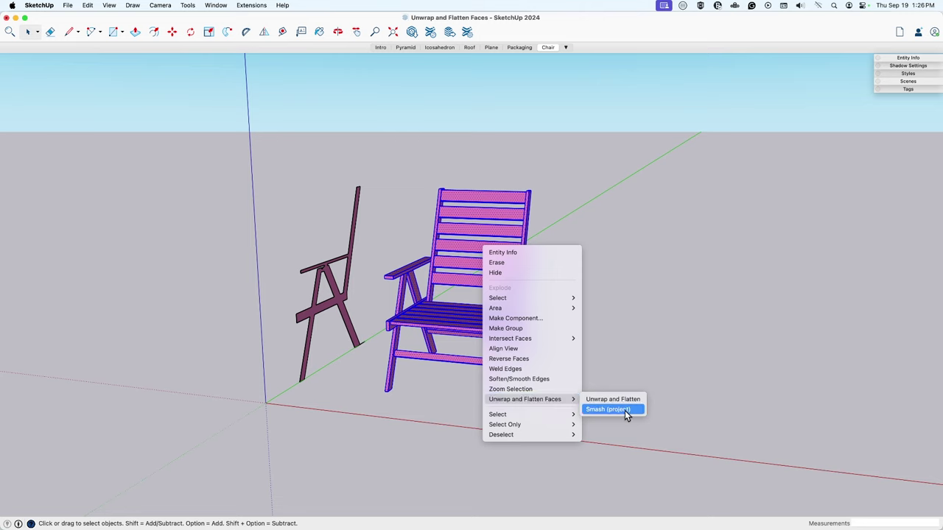
click(625, 410)
middle_drag(528, 429, 488, 320)
scroll(527, 293, up, 3)
Move the flat front copy to the right of the chair and adjust the view.
key(m)
click(385, 465)
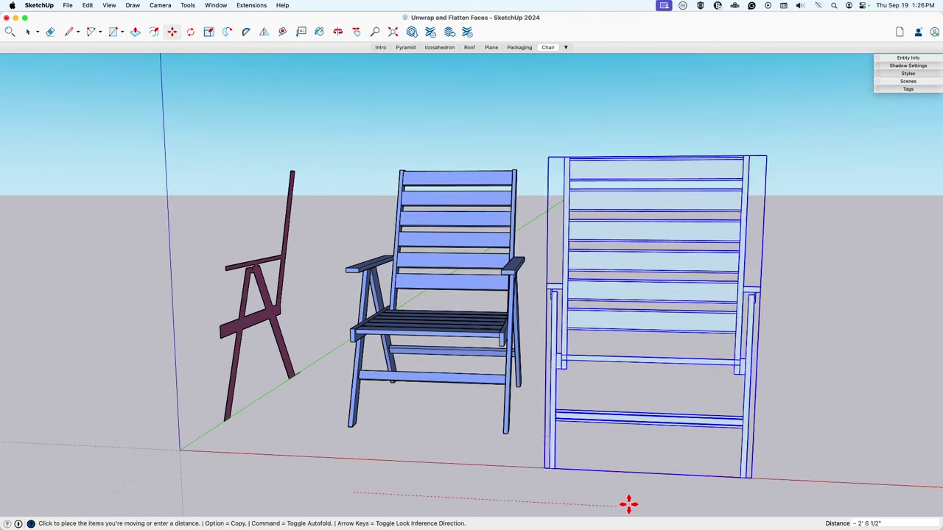
click(656, 507)
middle_drag(654, 468, 573, 479)
click(573, 479)
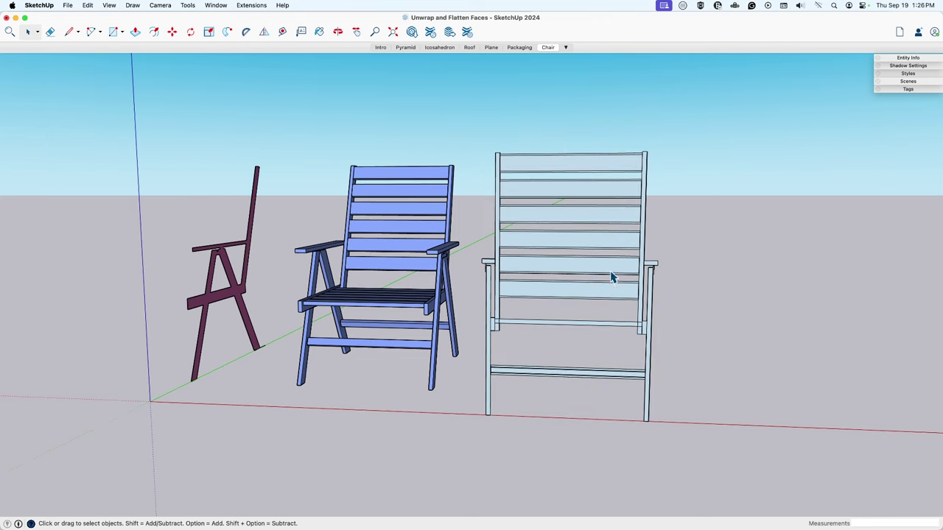
middle_drag(611, 277, 600, 290)
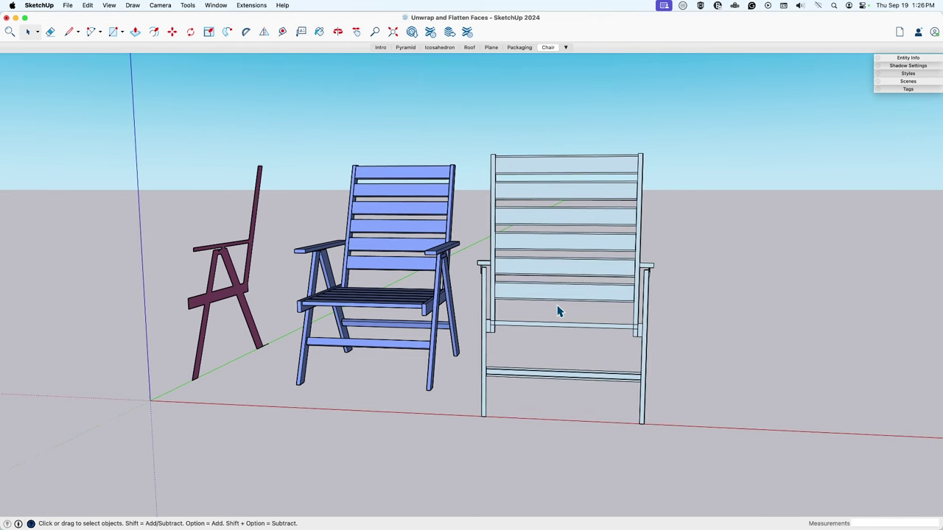